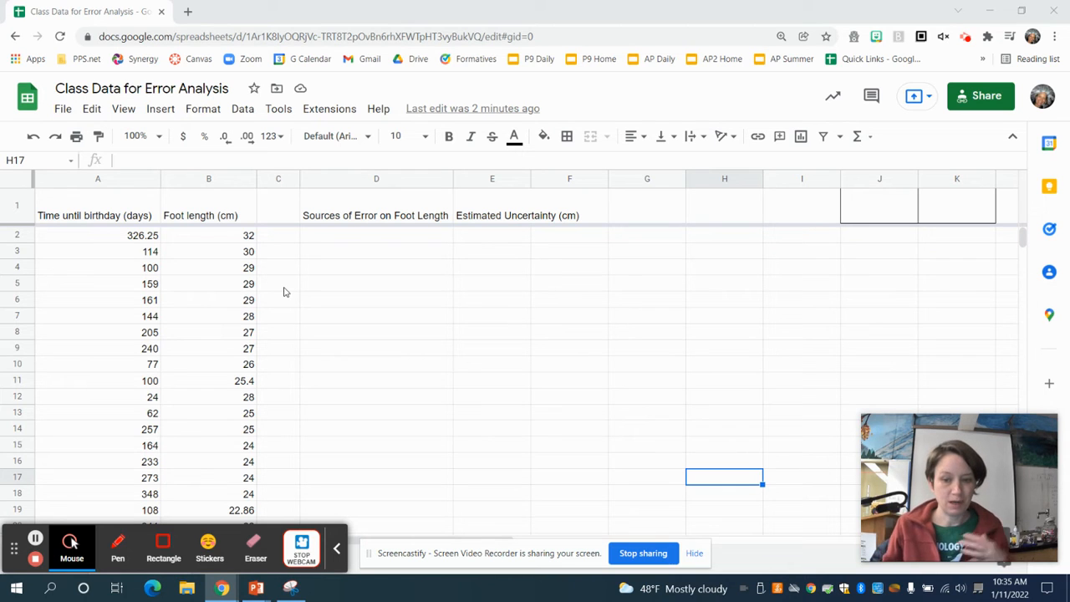
- Annotate column A as "ind x" and column B as "dep y" in red pen, with an arrow from column B to column D
{"action": "left_click", "coordinate": [118, 544]}
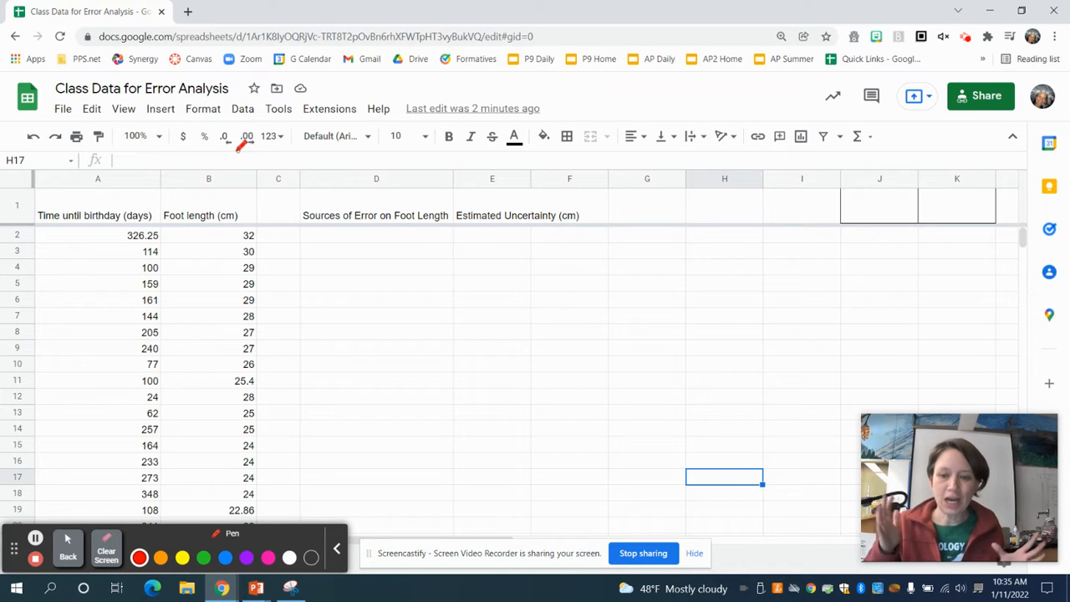
{"action": "mouse_move", "coordinate": [52, 180]}
{"action": "left_mouse_down"}
{"action": "mouse_move", "coordinate": [99, 199]}
{"action": "mouse_move", "coordinate": [143, 172]}
{"action": "mouse_move", "coordinate": [127, 196]}
{"action": "left_mouse_up"}
{"action": "left_click", "coordinate": [53, 174]}
{"action": "mouse_move", "coordinate": [197, 173]}
{"action": "left_mouse_down"}
{"action": "mouse_move", "coordinate": [186, 175]}
{"action": "mouse_move", "coordinate": [203, 164]}
{"action": "mouse_move", "coordinate": [204, 189]}
{"action": "mouse_move", "coordinate": [216, 174]}
{"action": "mouse_move", "coordinate": [227, 202]}
{"action": "mouse_move", "coordinate": [242, 179]}
{"action": "mouse_move", "coordinate": [233, 193]}
{"action": "mouse_move", "coordinate": [271, 174]}
{"action": "mouse_move", "coordinate": [265, 199]}
{"action": "left_mouse_up"}
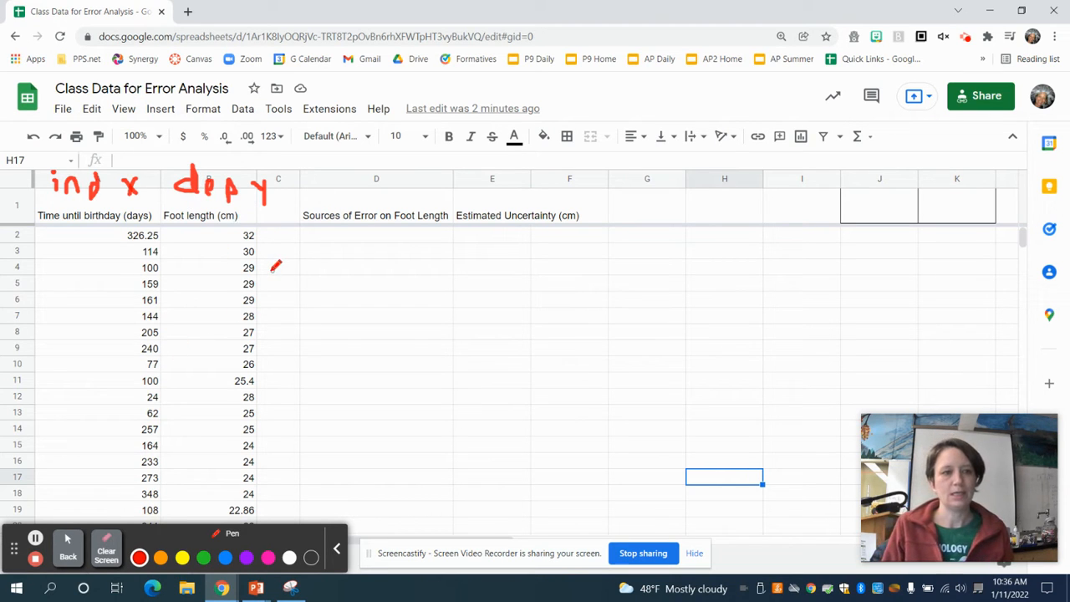
{"action": "mouse_move", "coordinate": [226, 155]}
{"action": "left_mouse_down"}
{"action": "mouse_move", "coordinate": [272, 124]}
{"action": "mouse_move", "coordinate": [373, 140]}
{"action": "mouse_move", "coordinate": [390, 187]}
{"action": "mouse_move", "coordinate": [401, 164]}
{"action": "mouse_move", "coordinate": [383, 177]}
{"action": "left_mouse_up"}
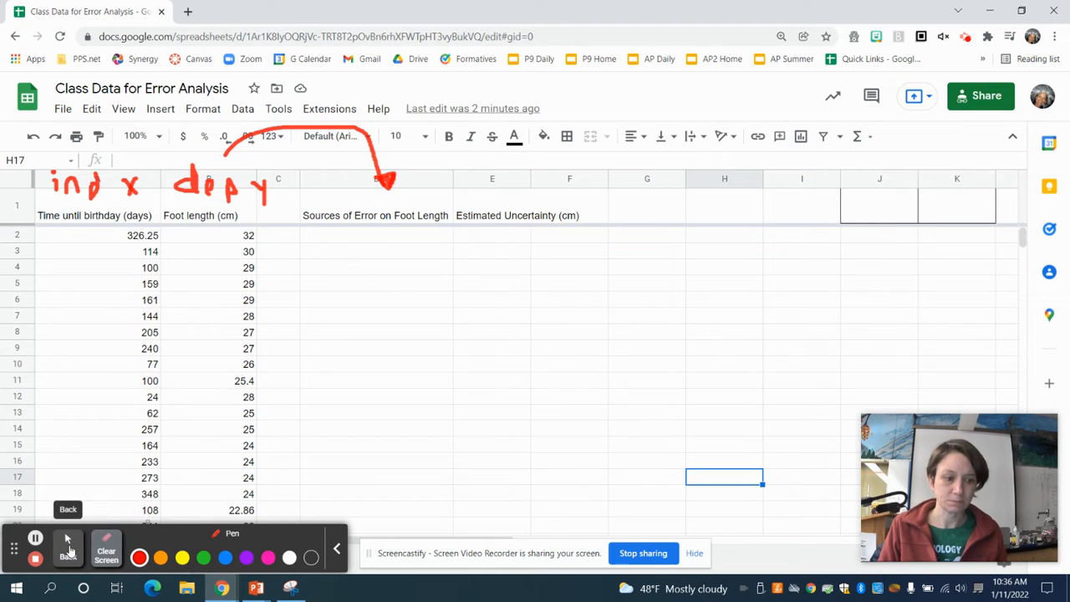
{"action": "left_click", "coordinate": [74, 558]}
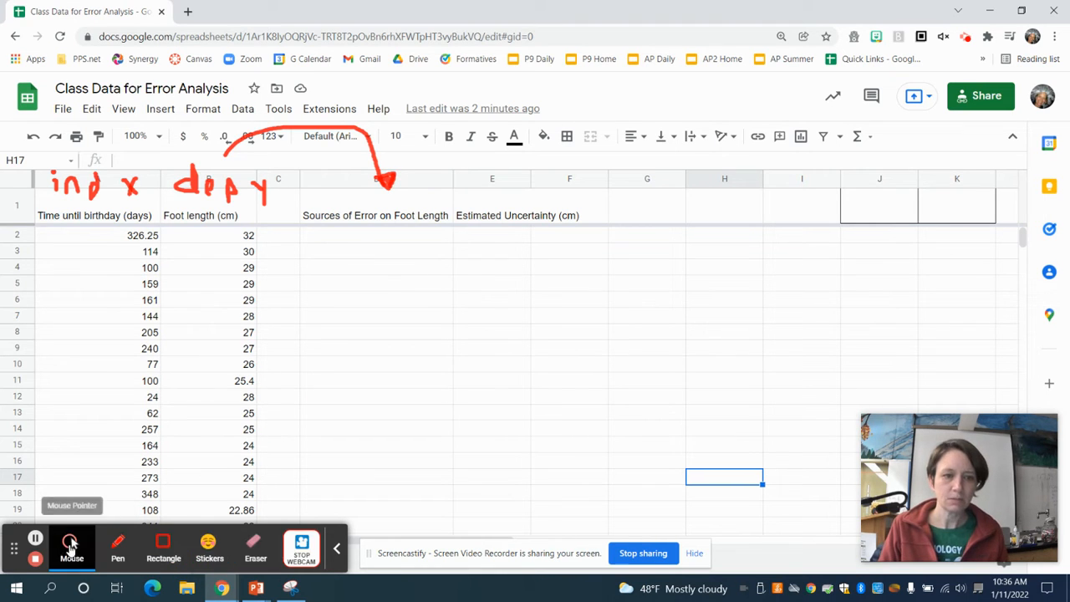
- Enter "meter sticks aren't all the same" in D2 as the first source of error, with an estimated uncertainty of 0.1 cm
{"action": "left_click", "coordinate": [426, 240]}
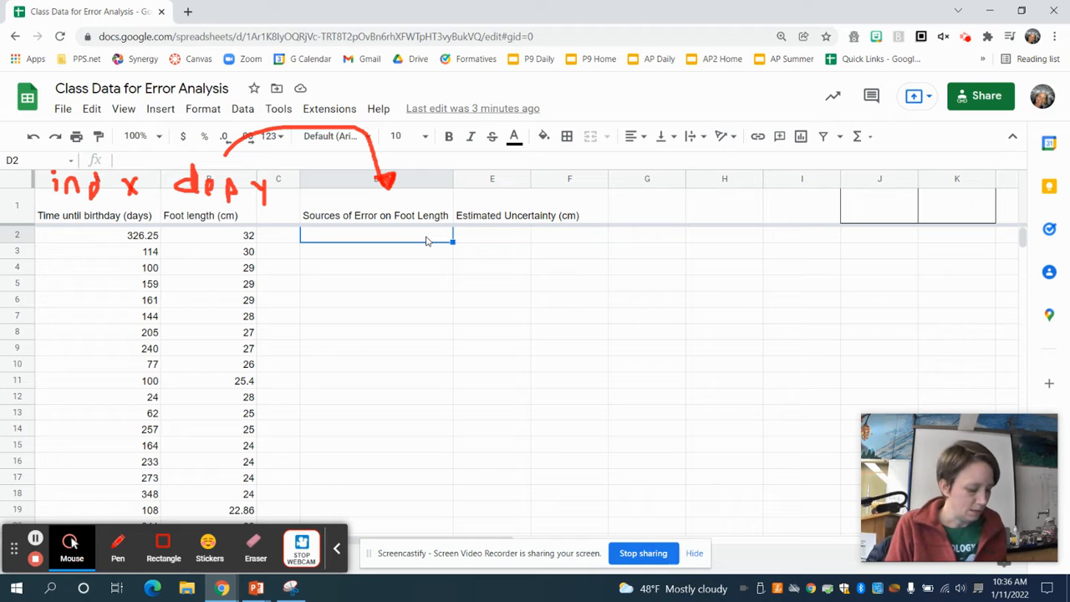
{"action": "type", "text": "meter "}
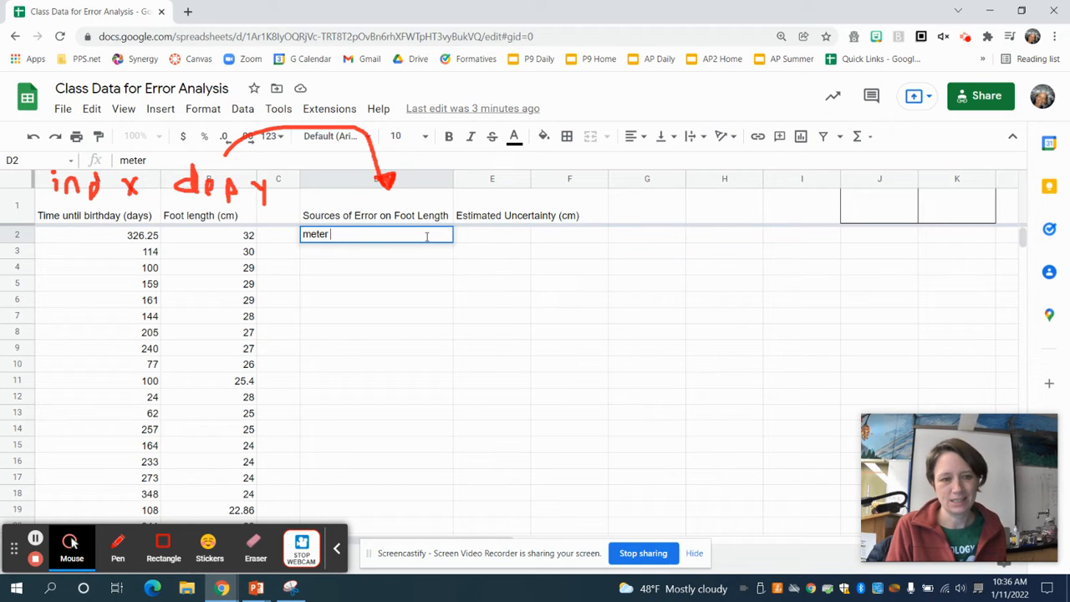
{"action": "type", "text": "sticks aren't all the same"}
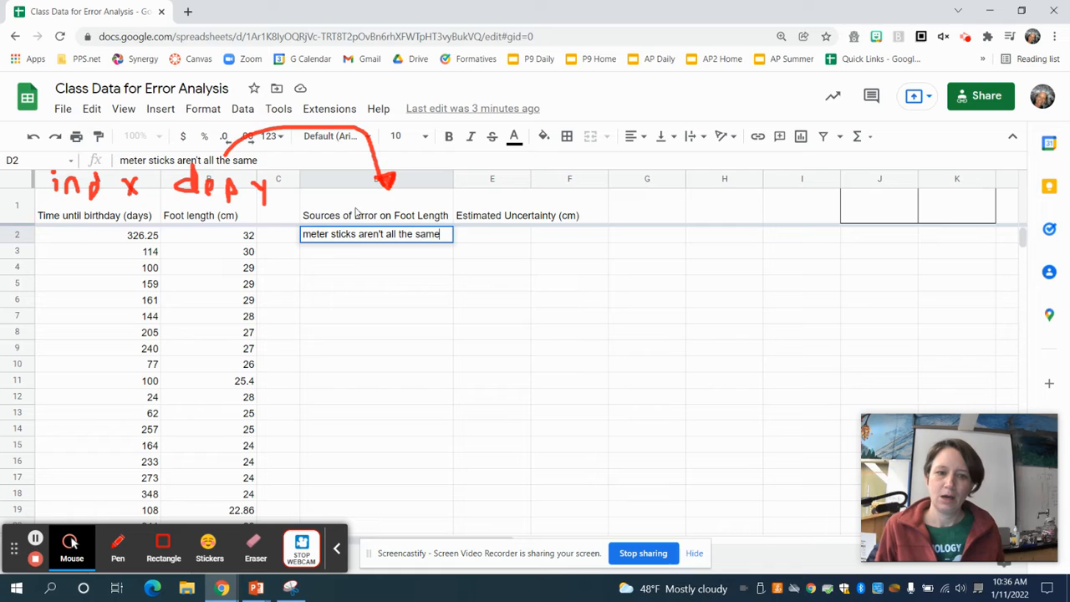
{"action": "left_click", "coordinate": [476, 239]}
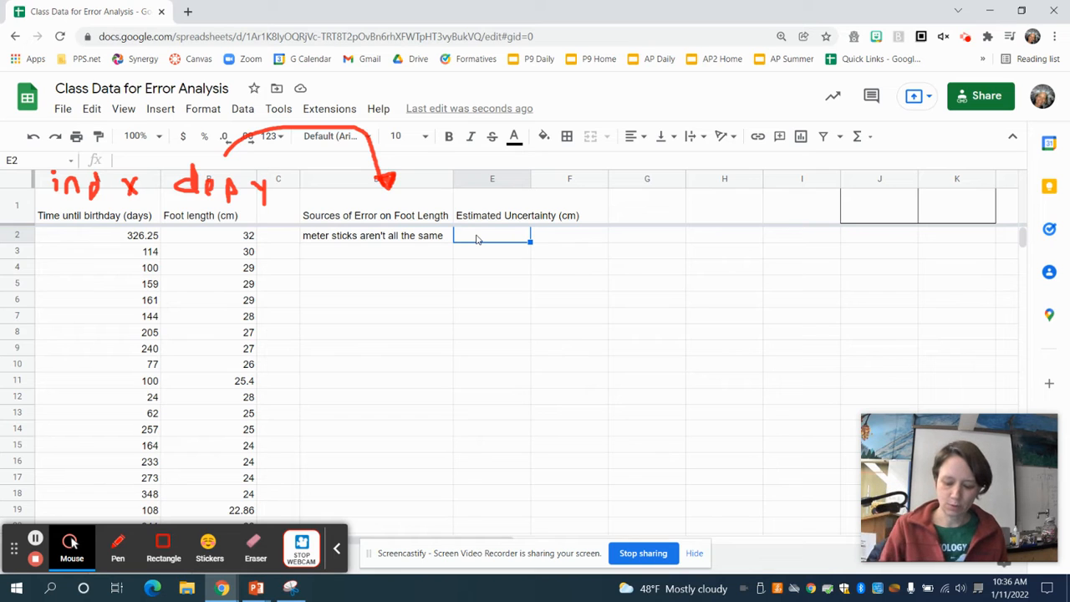
{"action": "type", "text": ".1"}
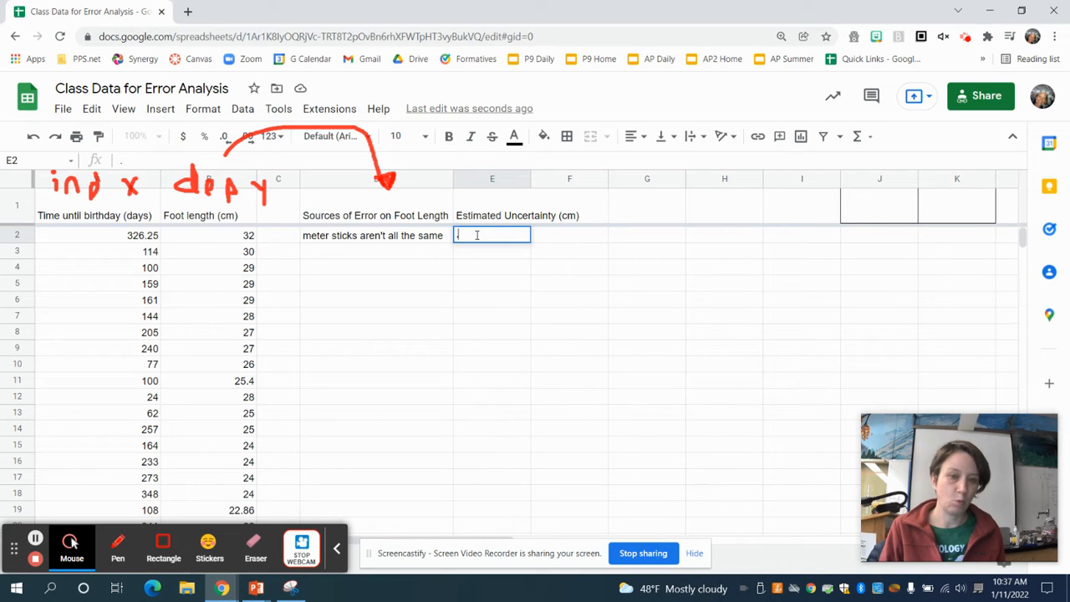
- Enter "didn't start measurement at back" in D3 as the second source of error, with an estimated uncertainty of 1 cm
{"action": "left_click", "coordinate": [417, 257]}
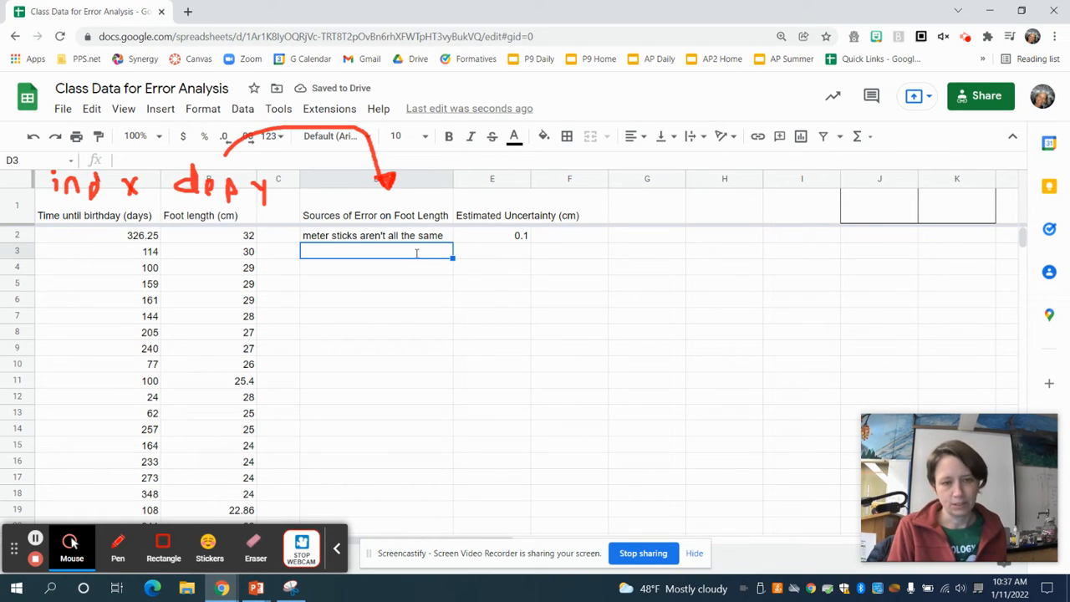
{"action": "type", "text": "didn't start measurement at back"}
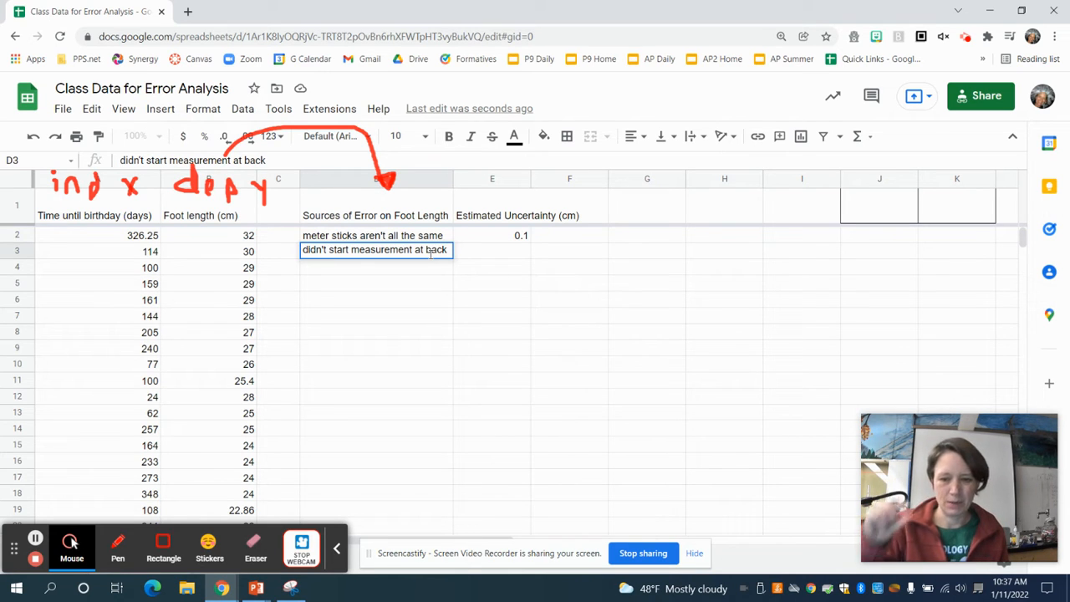
{"action": "left_click", "coordinate": [491, 256]}
{"action": "type", "text": "1"}
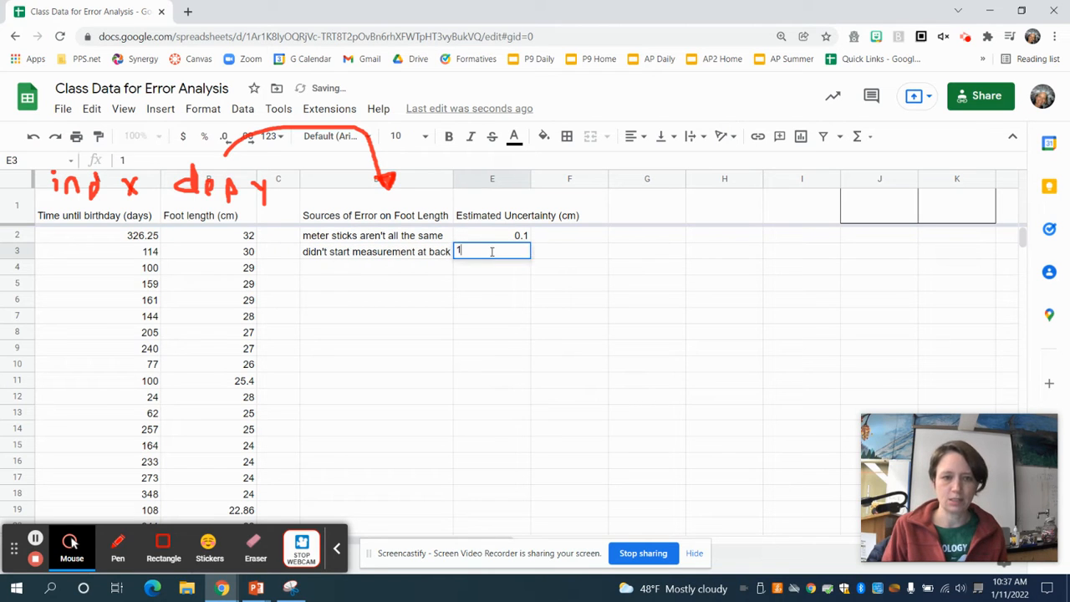
{"action": "key", "text": "Return"}
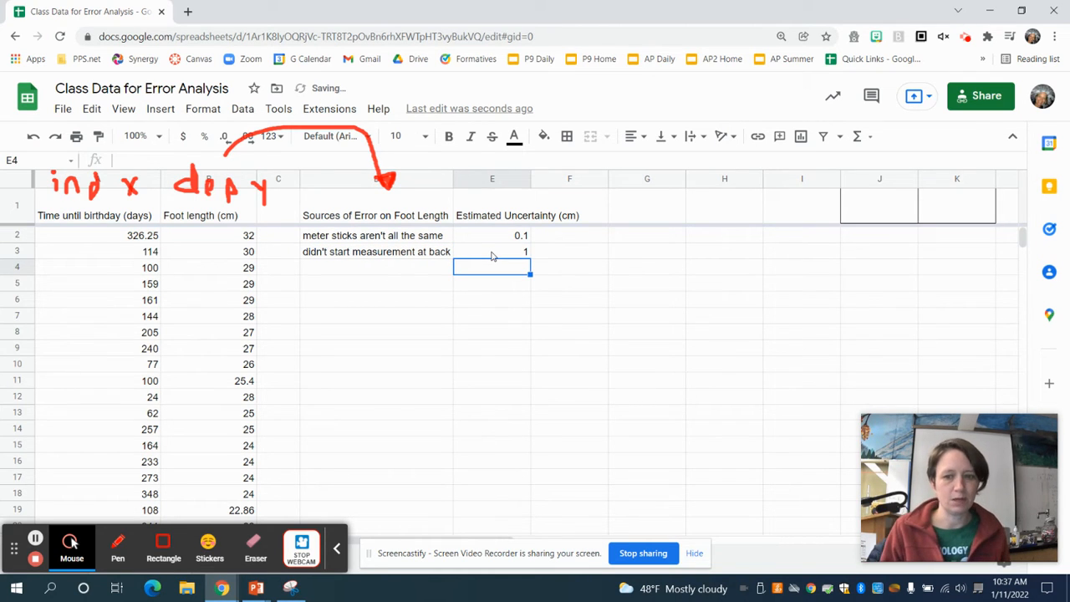
- Enter "some people wore shoes" in D4 as the third source of error, with an estimated uncertainty of 3 cm
{"action": "left_click", "coordinate": [393, 274]}
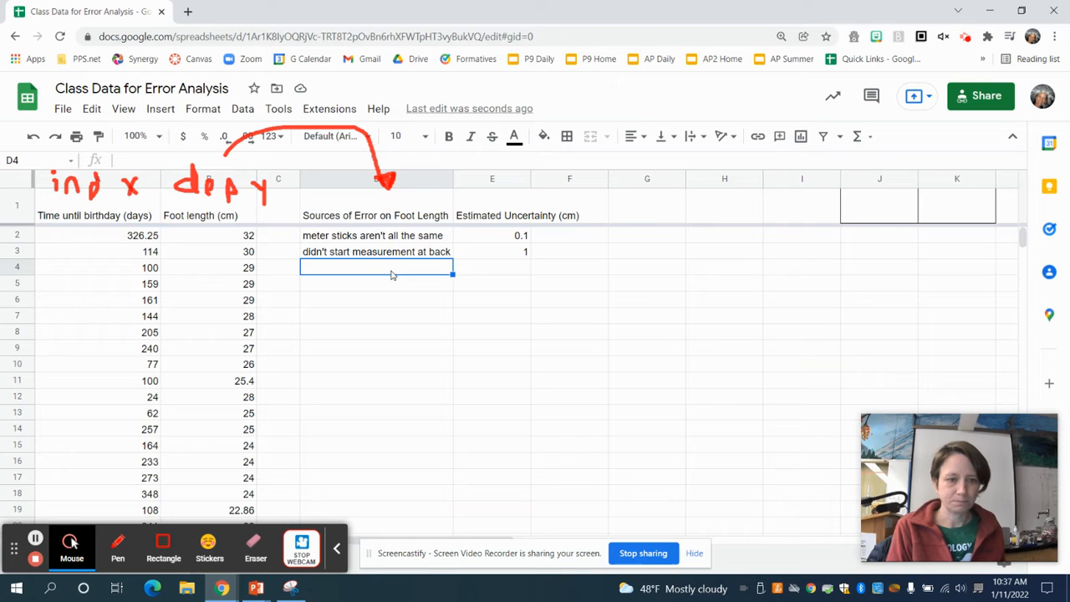
{"action": "type", "text": "some p"}
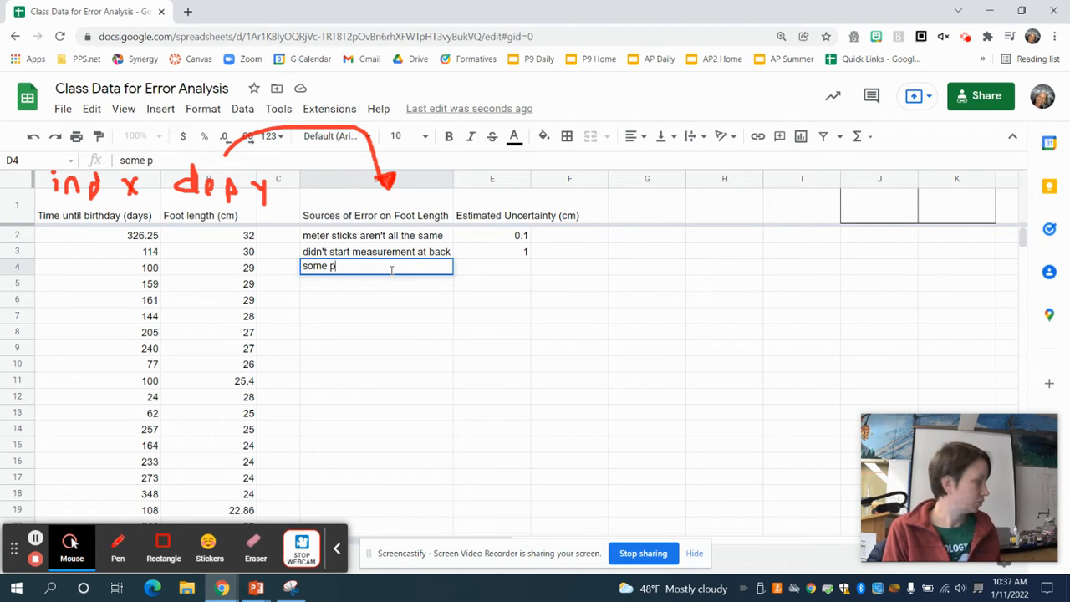
{"action": "type", "text": "eople w"}
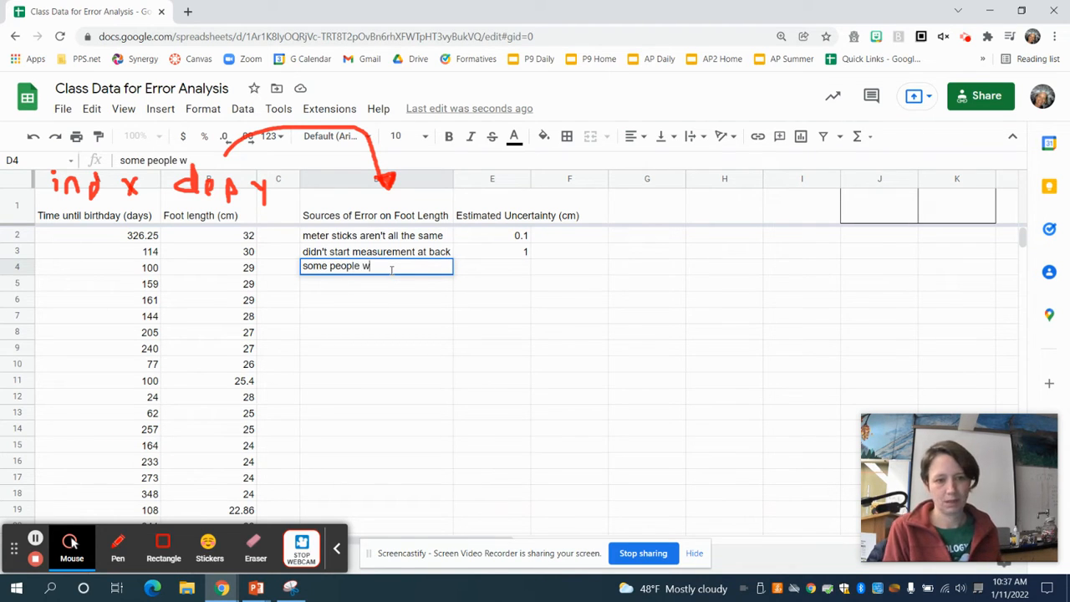
{"action": "type", "text": "ore shoes"}
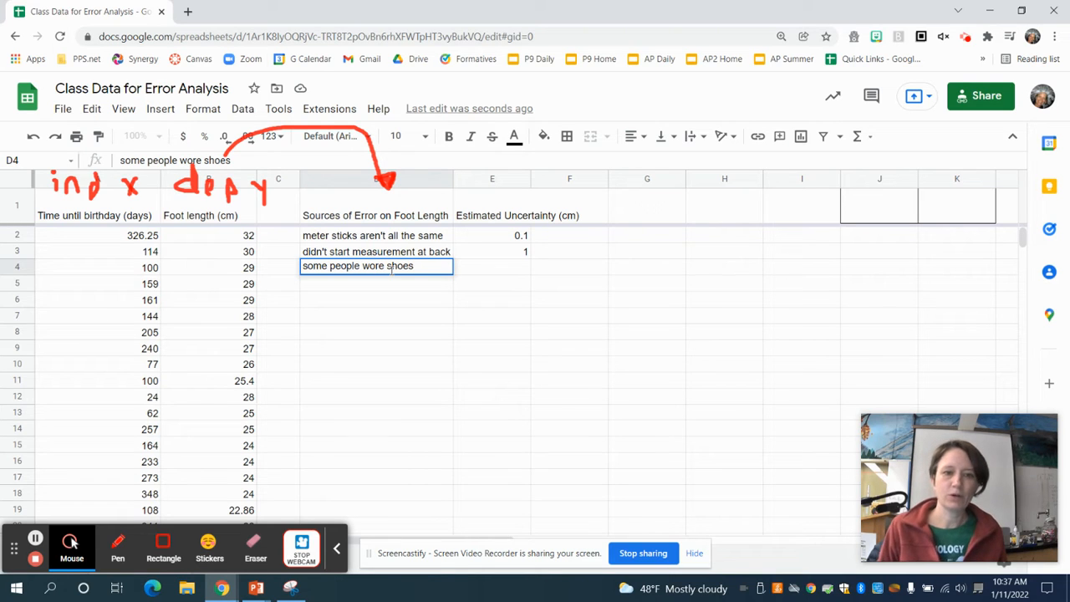
{"action": "left_click", "coordinate": [513, 271]}
{"action": "type", "text": "3"}
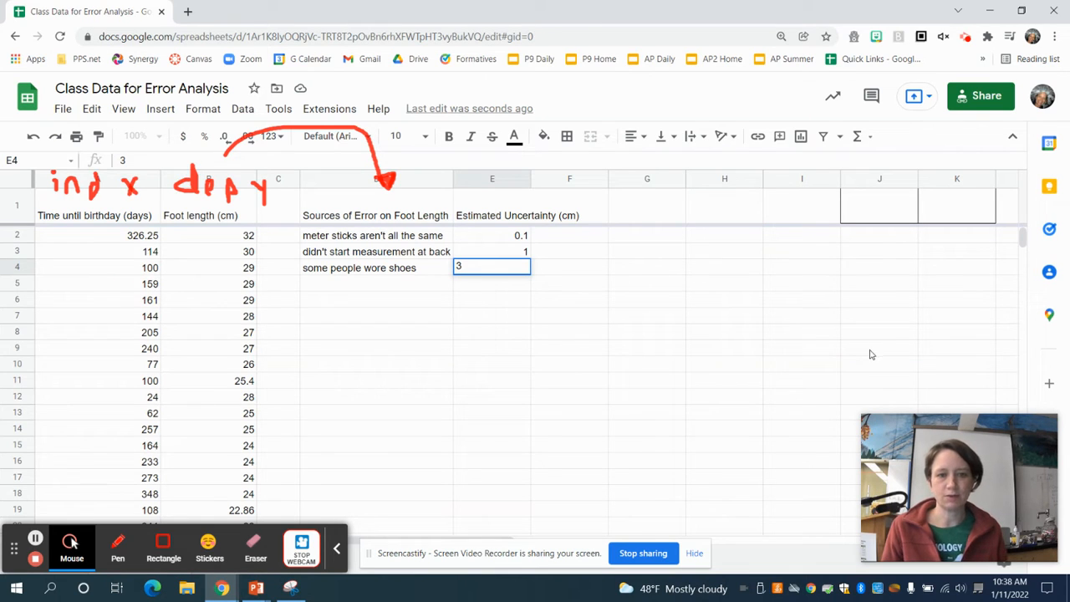
- Add a "Total" label in D6 and sum the estimated uncertainties in E6 with =sum(E2:E4)
{"action": "left_click", "coordinate": [423, 305]}
{"action": "type", "text": "Total"}
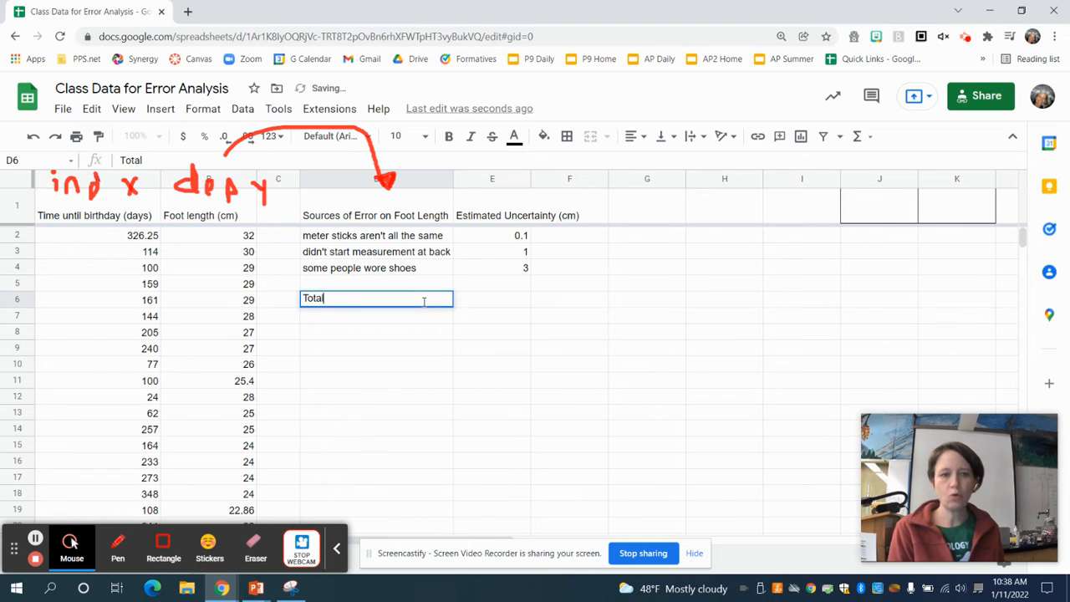
{"action": "key", "text": "Tab"}
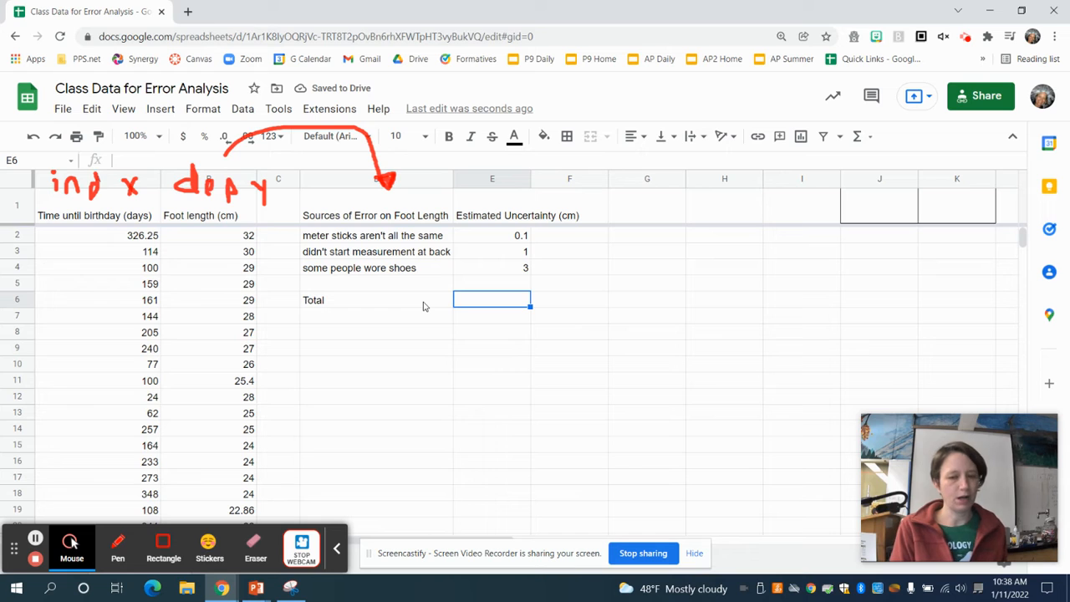
{"action": "type", "text": "="}
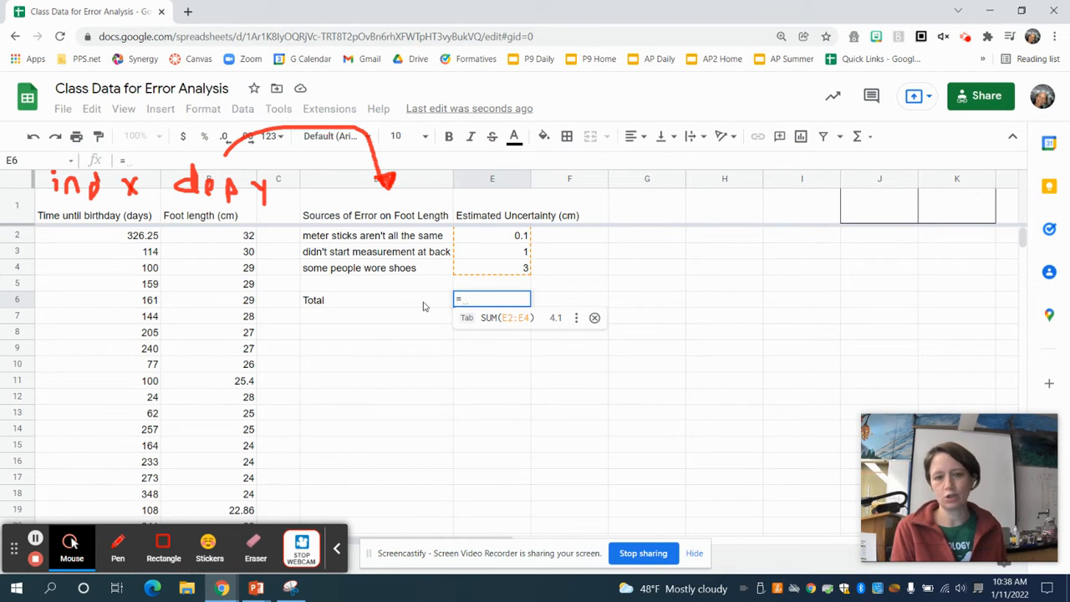
{"action": "type", "text": "sum("}
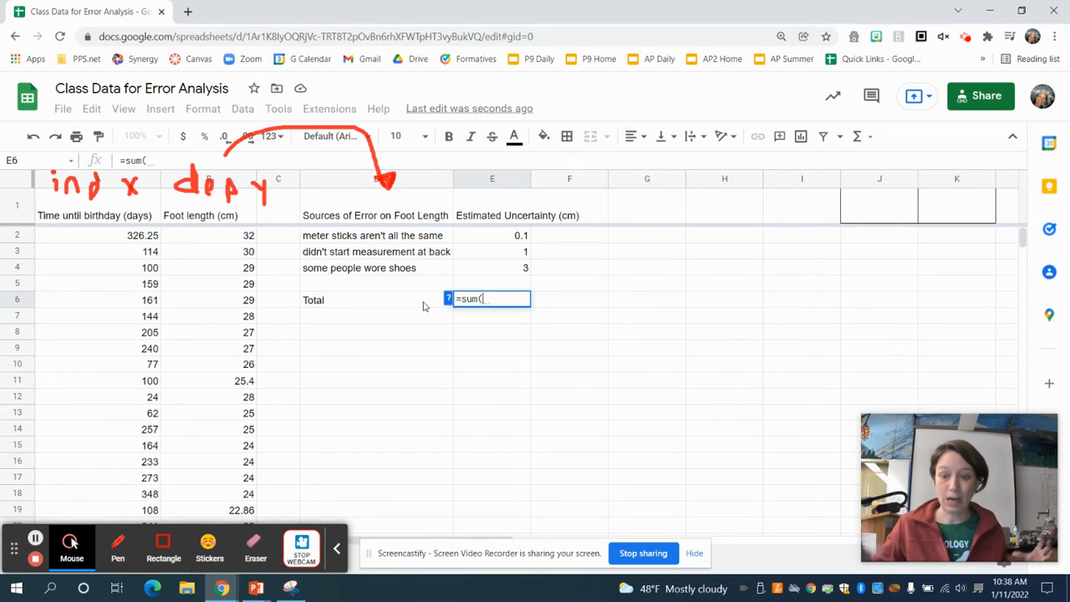
{"action": "left_click", "coordinate": [518, 242]}
{"action": "left_click_drag", "start_coordinate": [517, 249], "coordinate": [517, 270]}
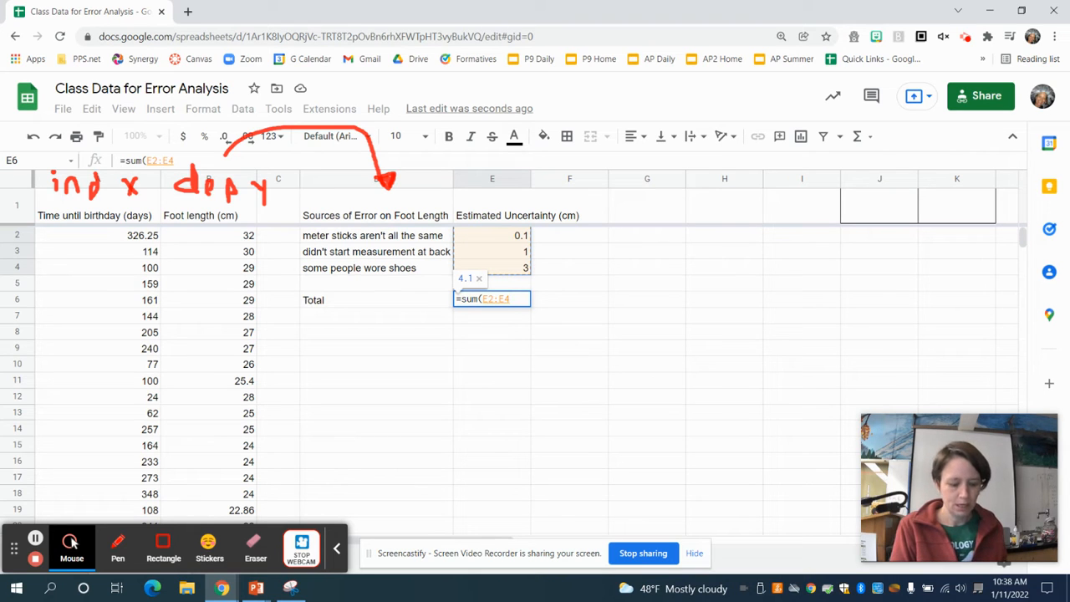
{"action": "type", "text": ")"}
{"action": "key", "text": "Return"}
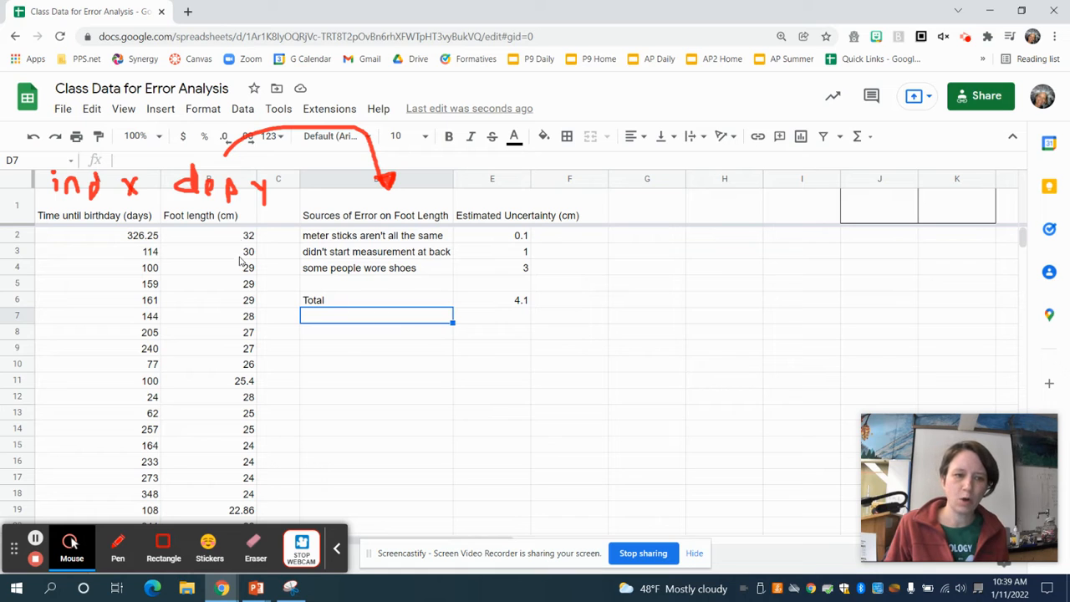
{"action": "left_click", "coordinate": [248, 288]}
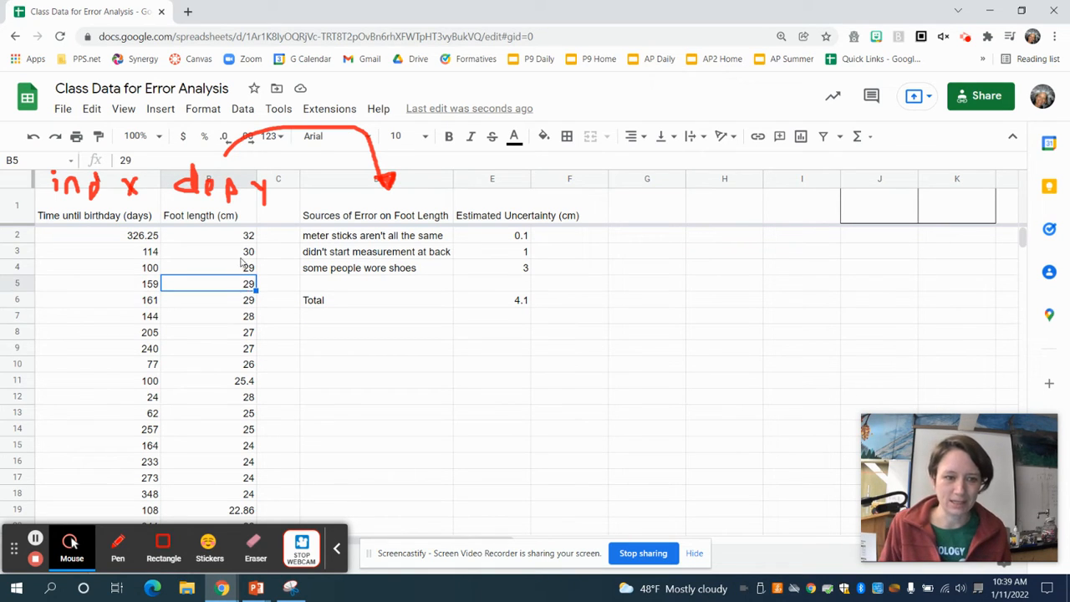
{"action": "left_click", "coordinate": [243, 253]}
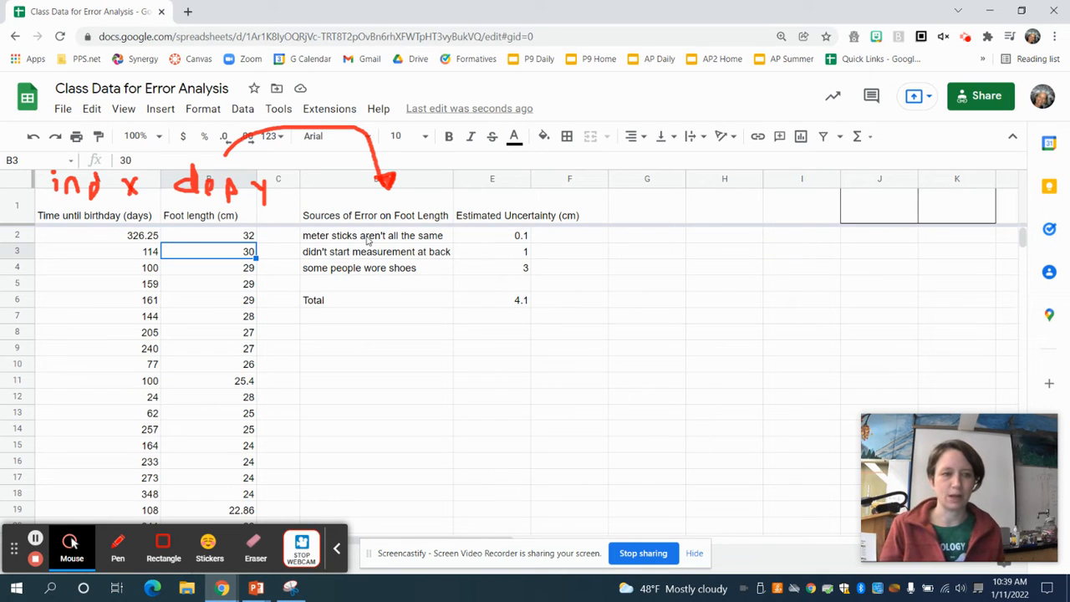
- Erase the red pen annotations above the columns and return to the normal mouse pointer
{"action": "left_click", "coordinate": [255, 545]}
{"action": "mouse_move", "coordinate": [382, 192]}
{"action": "left_mouse_down"}
{"action": "mouse_move", "coordinate": [356, 122]}
{"action": "mouse_move", "coordinate": [213, 147]}
{"action": "mouse_move", "coordinate": [261, 125]}
{"action": "mouse_move", "coordinate": [367, 174]}
{"action": "mouse_move", "coordinate": [155, 172]}
{"action": "mouse_move", "coordinate": [266, 194]}
{"action": "mouse_move", "coordinate": [40, 182]}
{"action": "mouse_move", "coordinate": [93, 174]}
{"action": "left_mouse_up"}
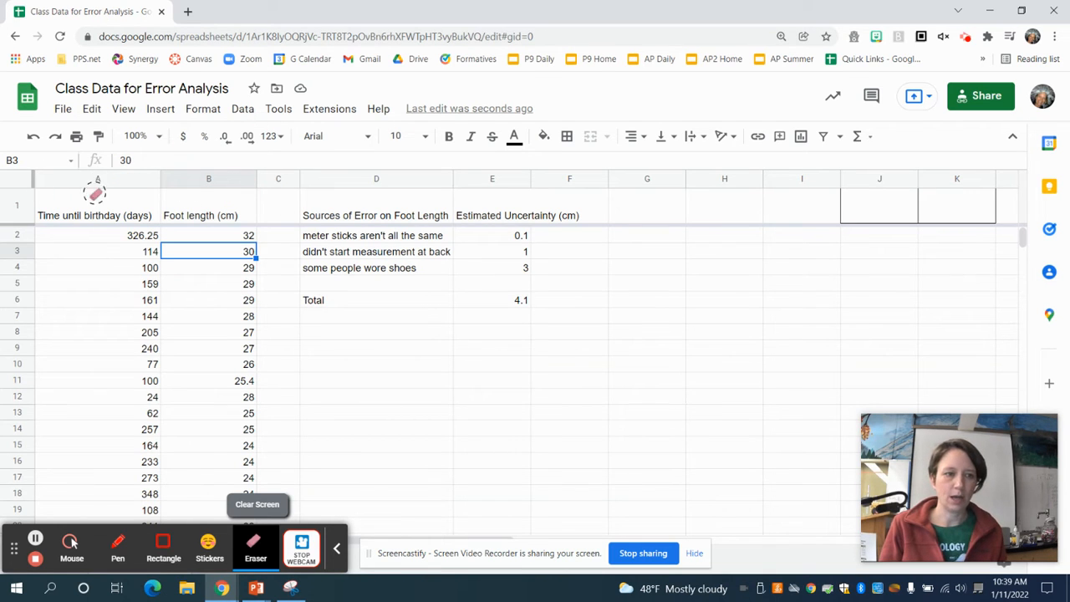
{"action": "left_click", "coordinate": [71, 545]}
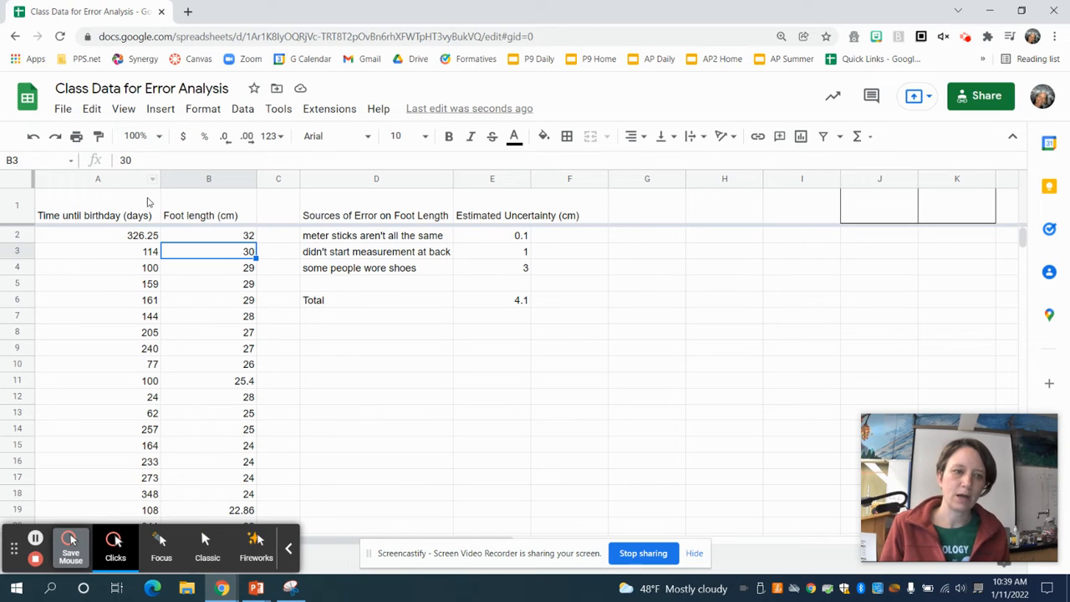
- Insert a chart from columns A and B, time until birthday and foot length
{"action": "left_click_drag", "start_coordinate": [99, 181], "coordinate": [209, 179]}
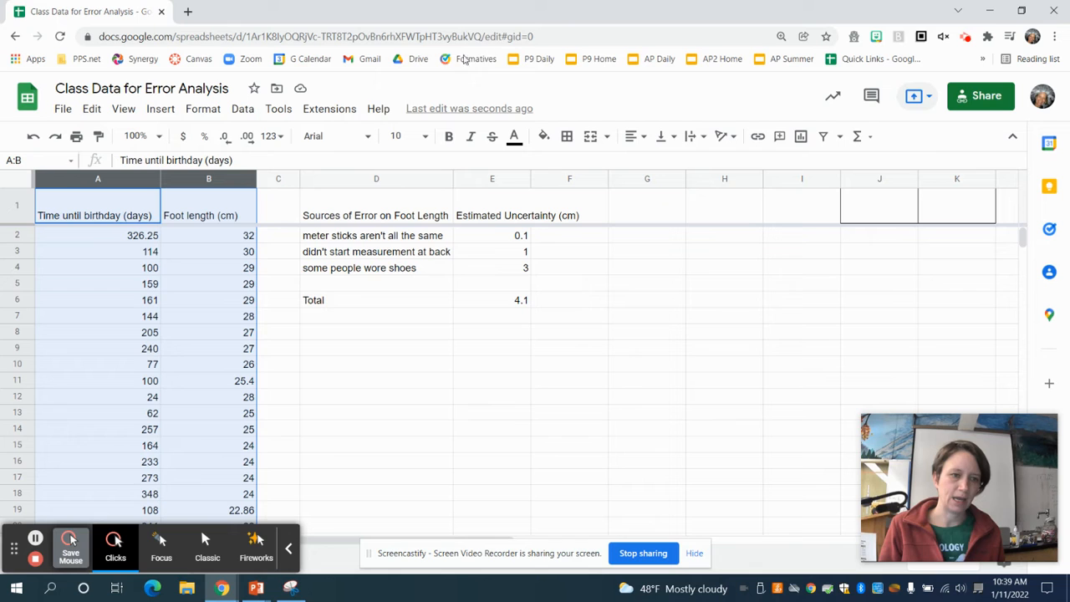
{"action": "left_click", "coordinate": [162, 111]}
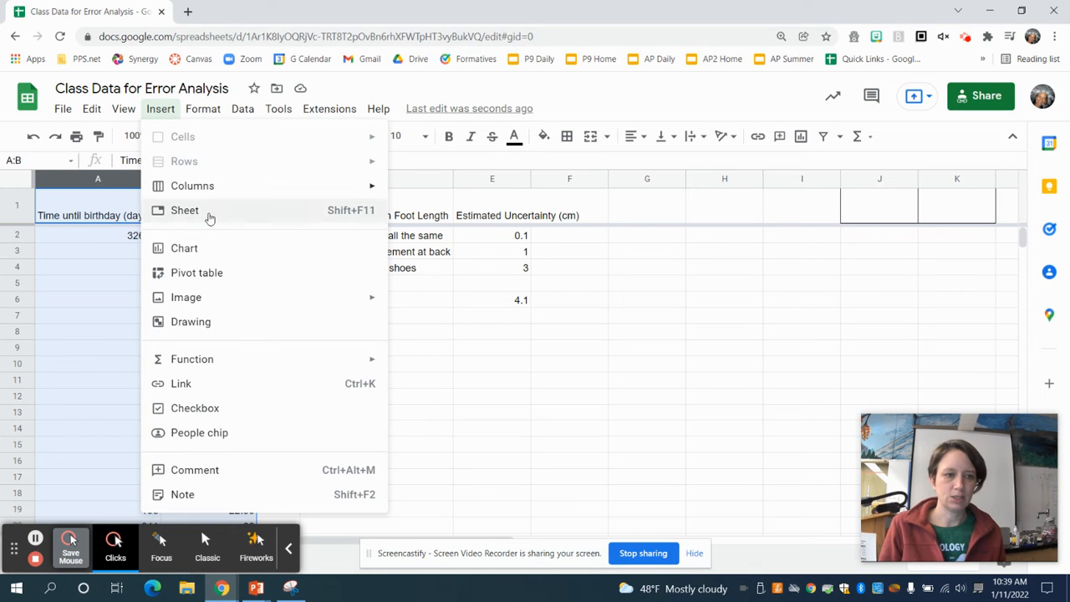
{"action": "left_click", "coordinate": [209, 250]}
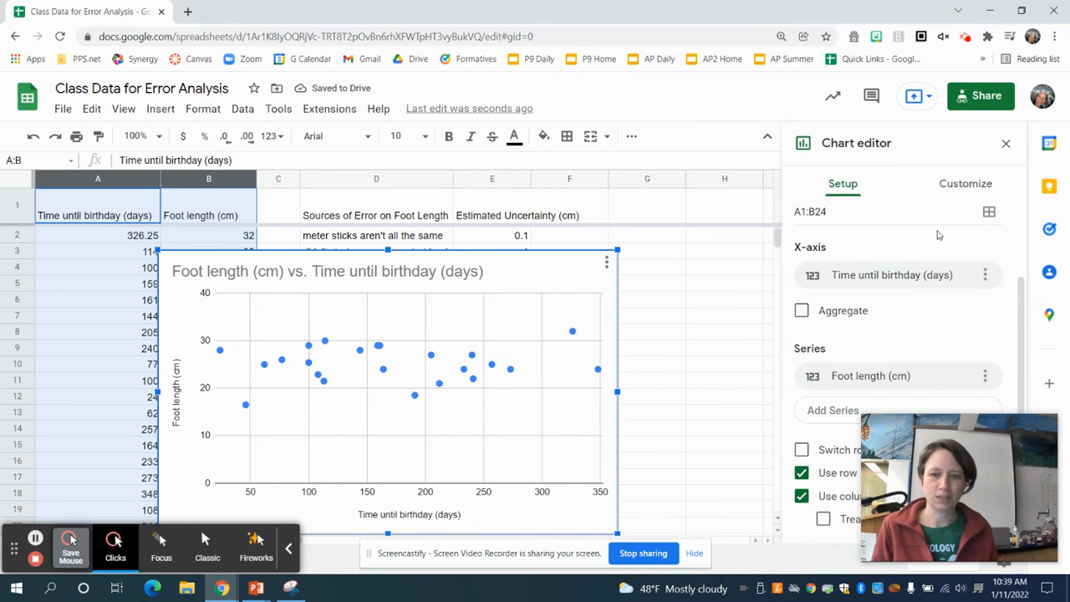
- Turn on error bars for the foot length series in the scatter chart
{"action": "scroll", "coordinate": [936, 238], "scroll_direction": "up", "scroll_amount": 2}
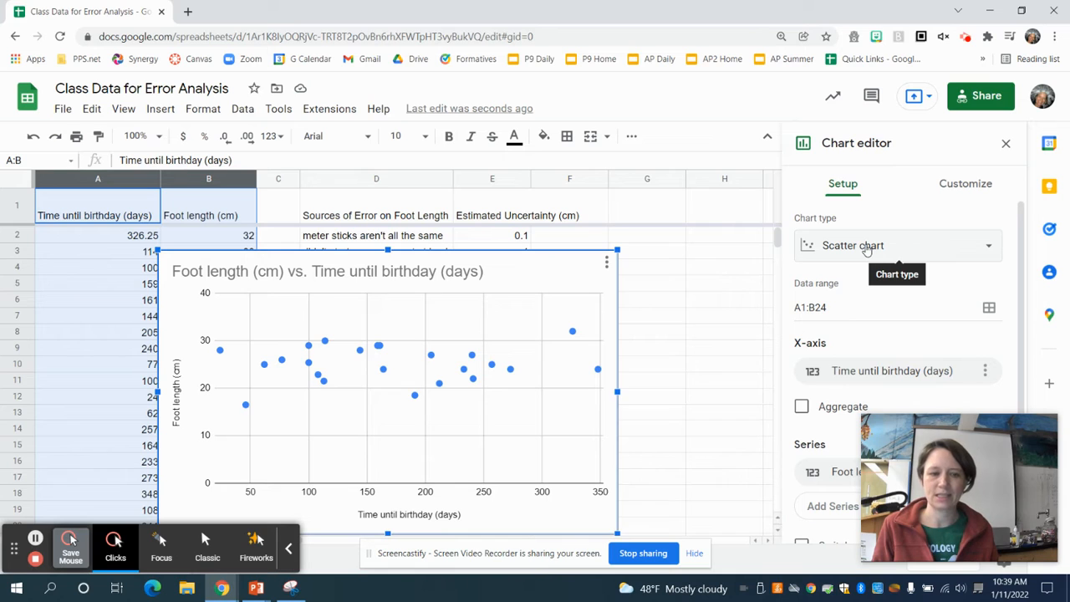
{"action": "scroll", "coordinate": [866, 251], "scroll_direction": "down", "scroll_amount": 2}
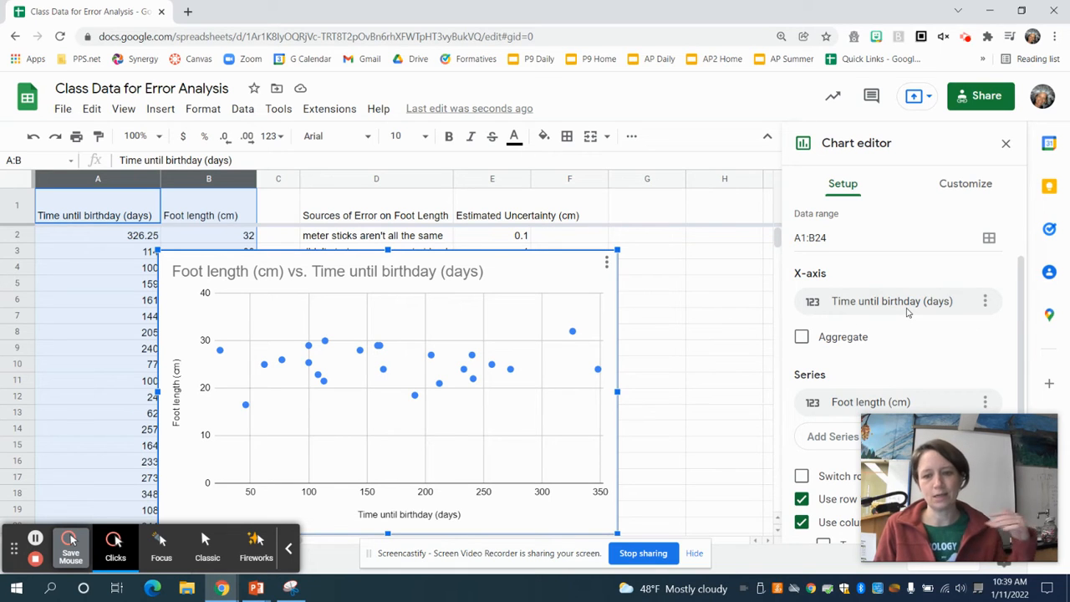
{"action": "scroll", "coordinate": [907, 312], "scroll_direction": "down", "scroll_amount": 1}
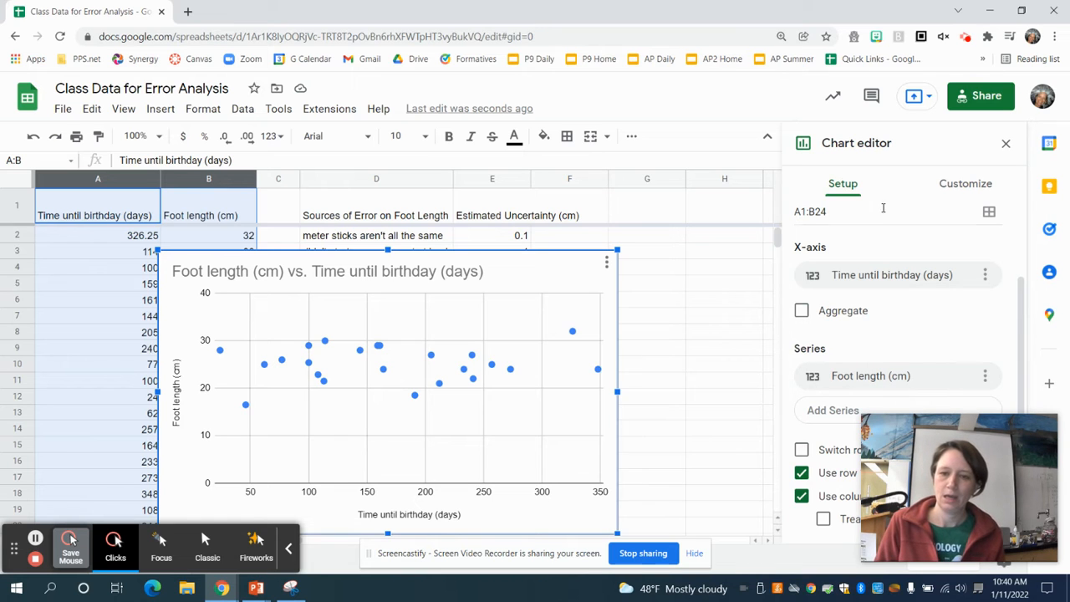
{"action": "left_click", "coordinate": [961, 184]}
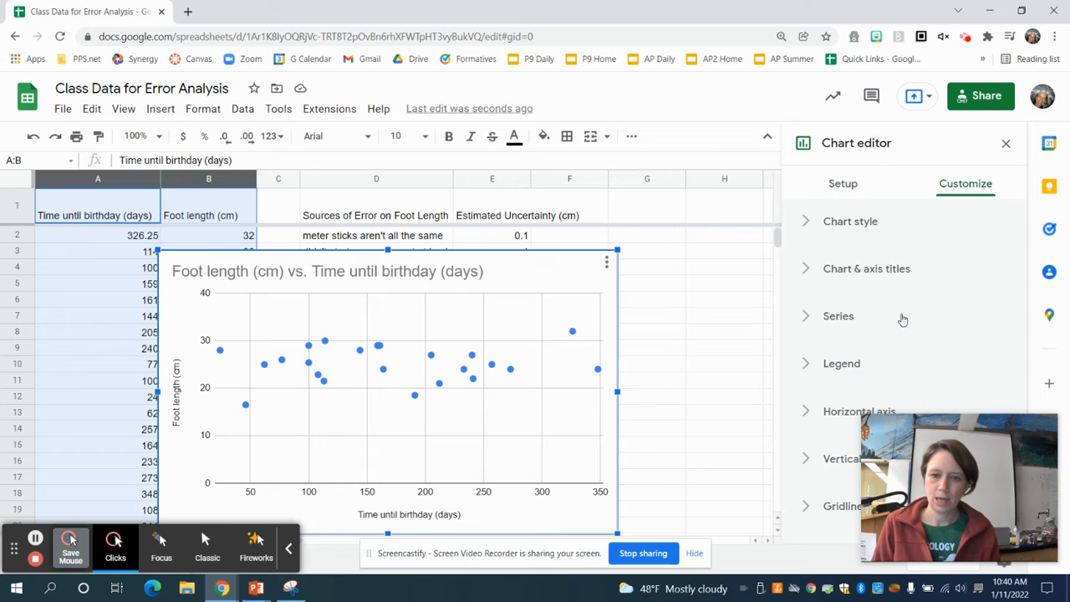
{"action": "left_click", "coordinate": [806, 319]}
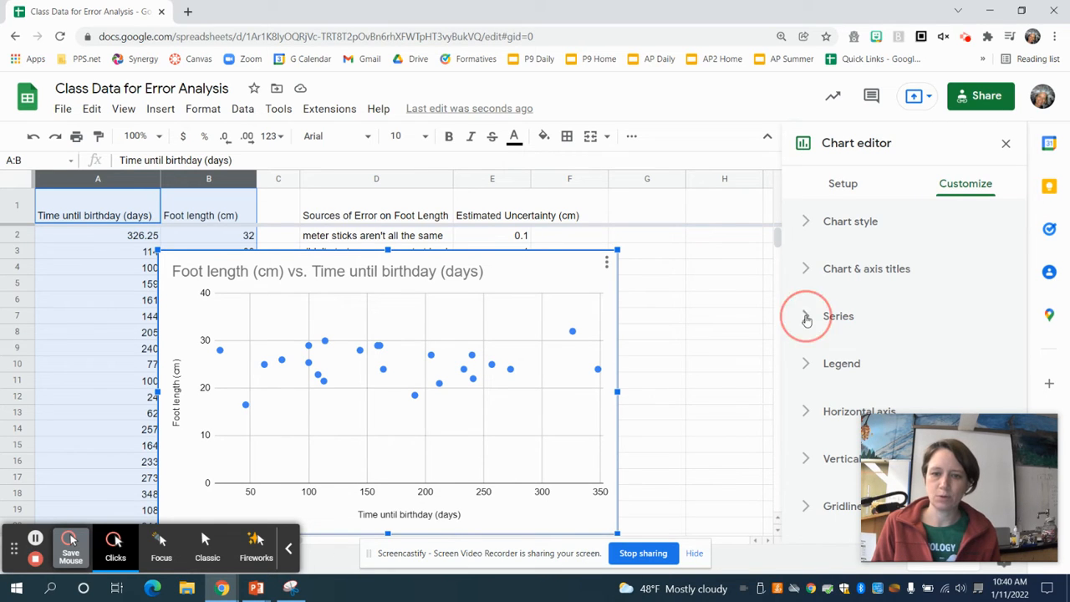
{"action": "scroll", "coordinate": [915, 292], "scroll_direction": "down", "scroll_amount": 3}
{"action": "scroll", "coordinate": [914, 292], "scroll_direction": "down", "scroll_amount": 5}
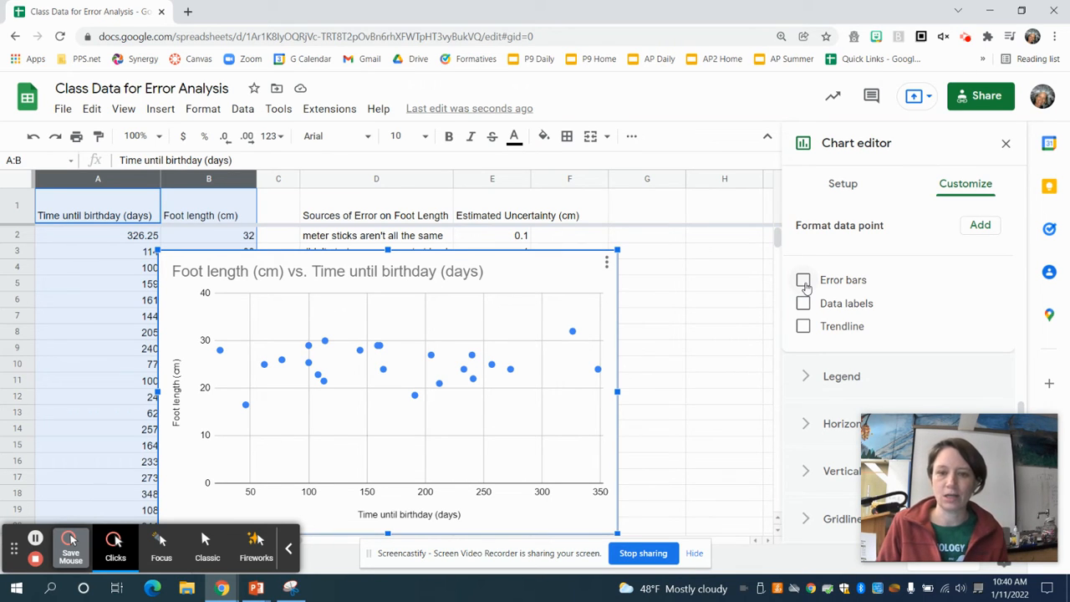
{"action": "left_click", "coordinate": [803, 281]}
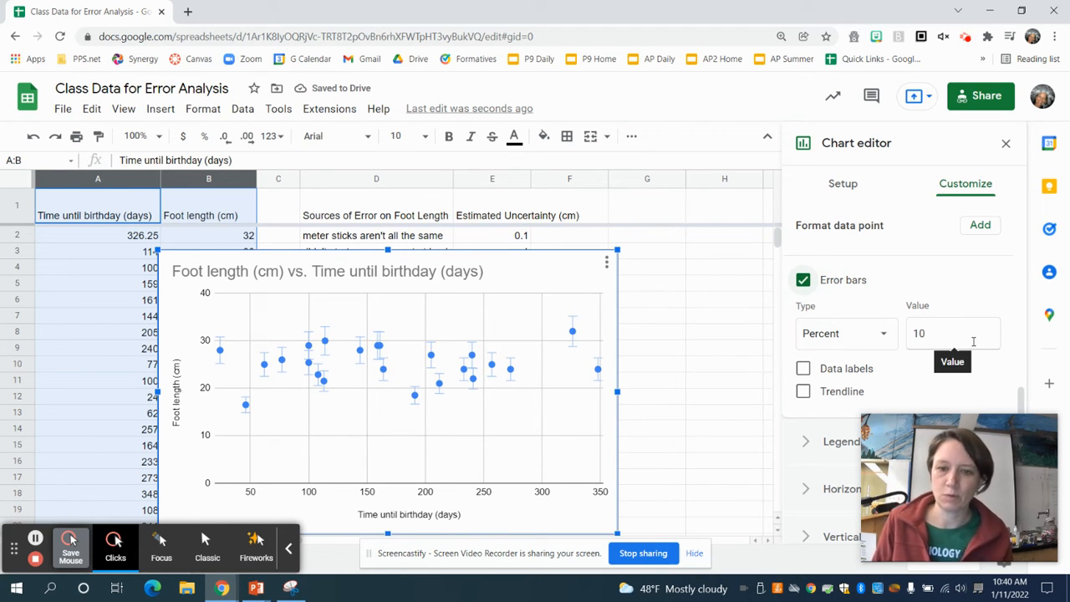
- Change the error bars to the Constant type with a value of 4.1
{"action": "left_click", "coordinate": [882, 336]}
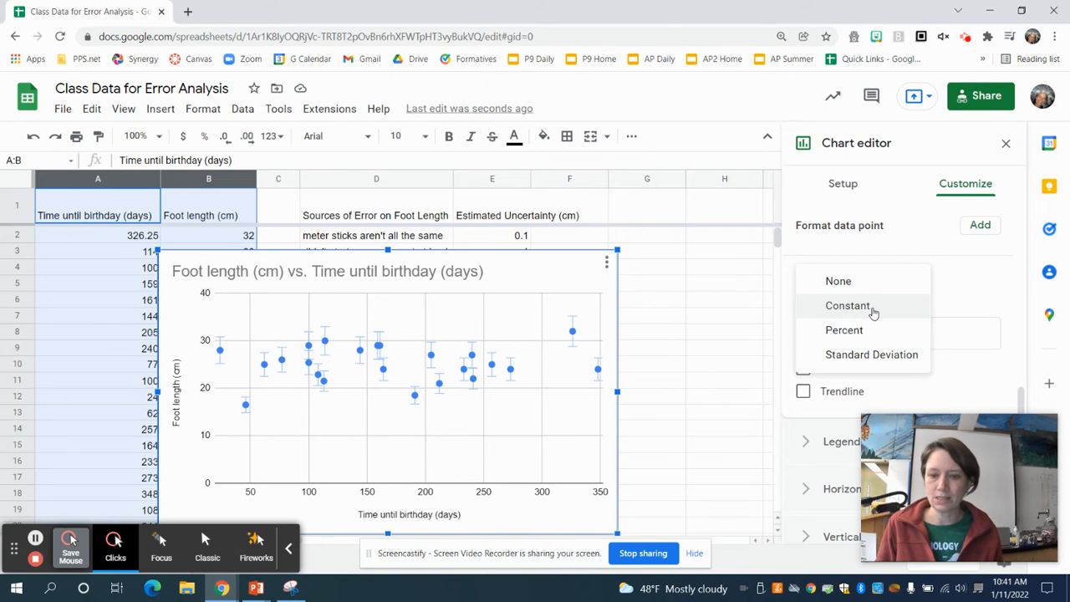
{"action": "left_click", "coordinate": [872, 306]}
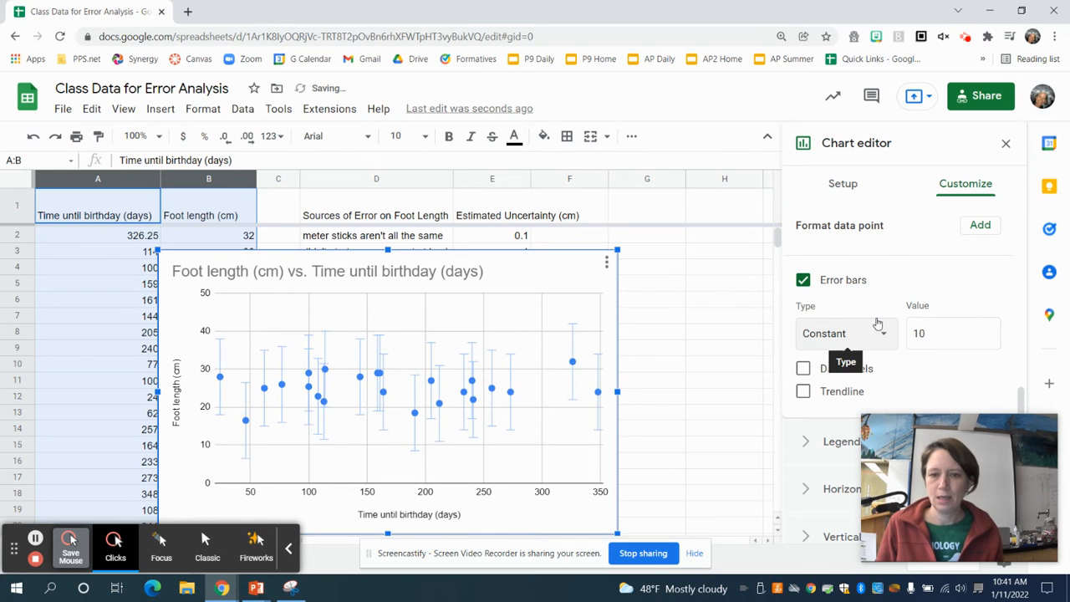
{"action": "left_click", "coordinate": [918, 333]}
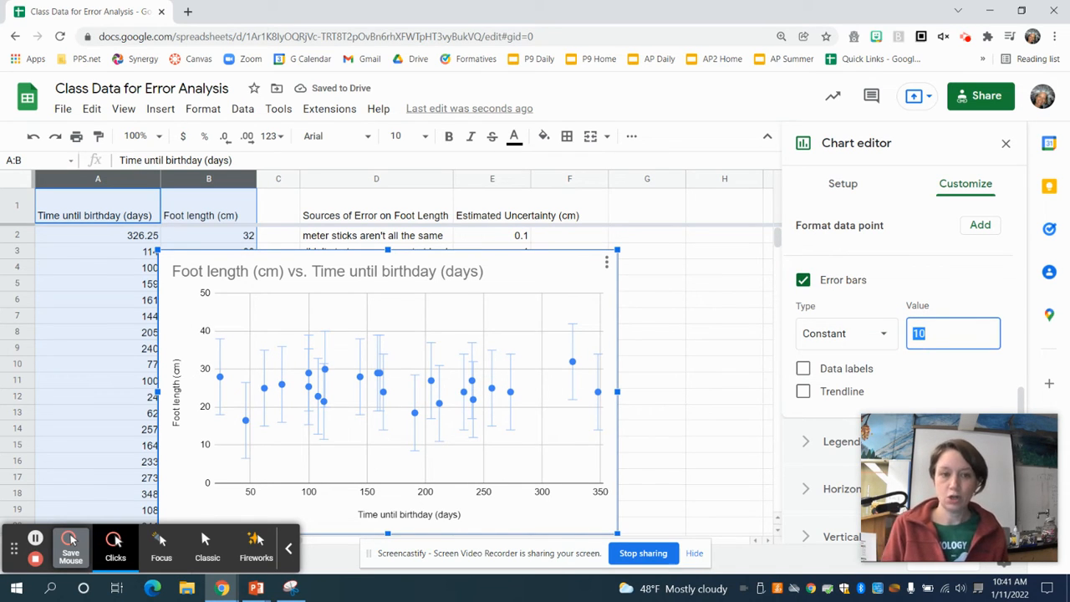
{"action": "type", "text": "4.1"}
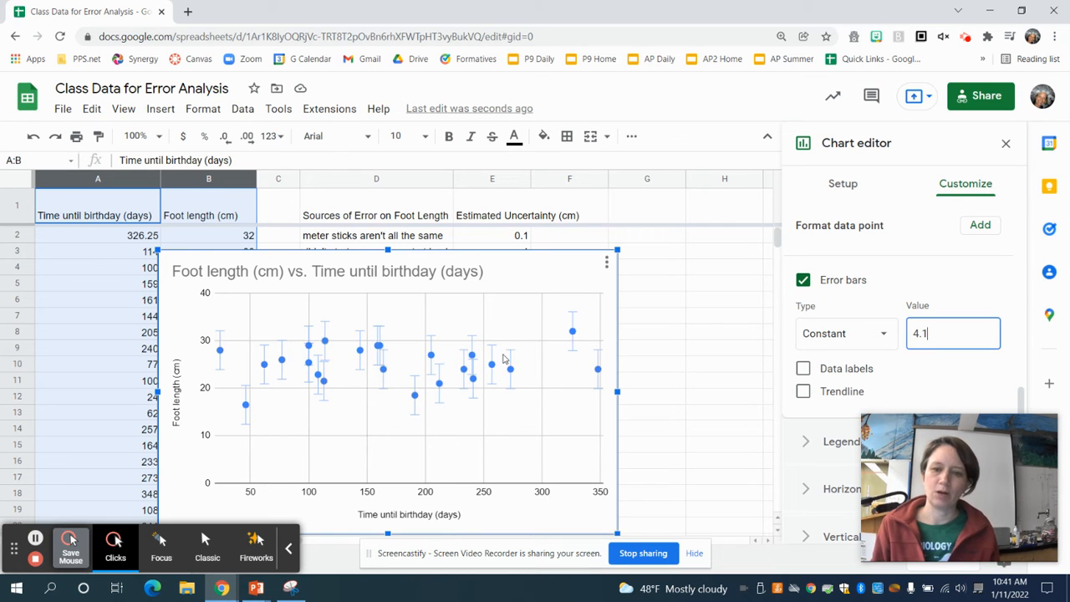
- Add a linear trendline to the foot length series
{"action": "left_click", "coordinate": [804, 392]}
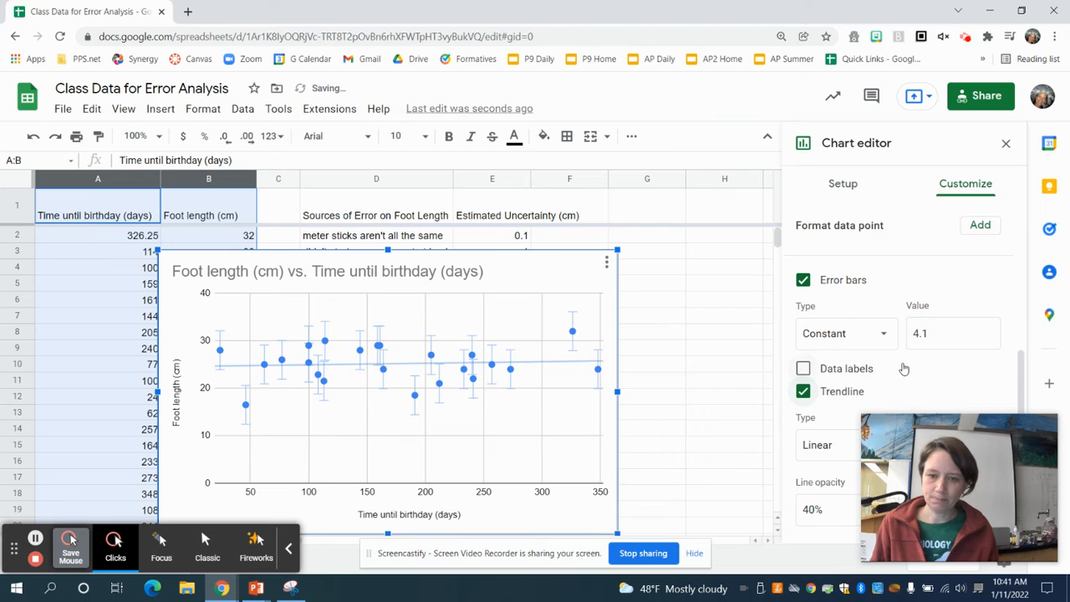
{"action": "scroll", "coordinate": [903, 368], "scroll_direction": "down", "scroll_amount": 1}
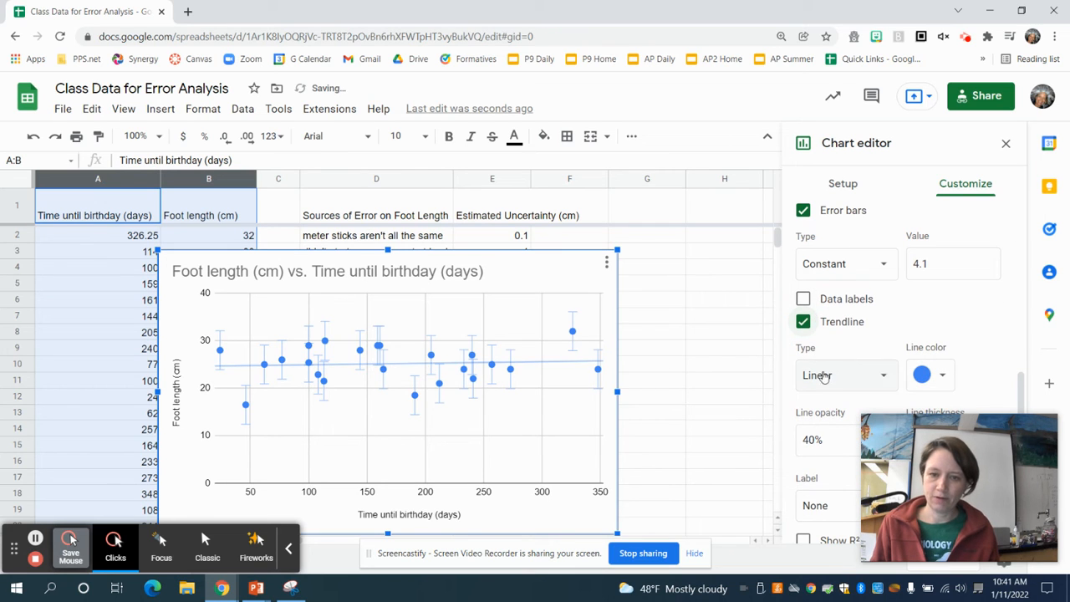
{"action": "left_click", "coordinate": [881, 380]}
{"action": "left_click", "coordinate": [881, 376]}
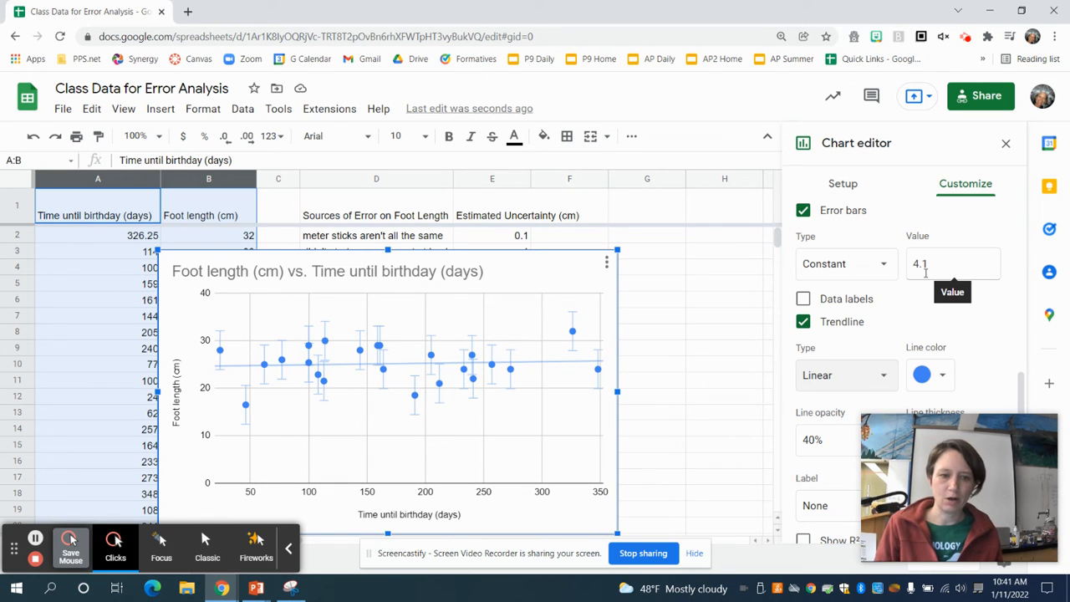
{"action": "scroll", "coordinate": [933, 323], "scroll_direction": "down", "scroll_amount": 1}
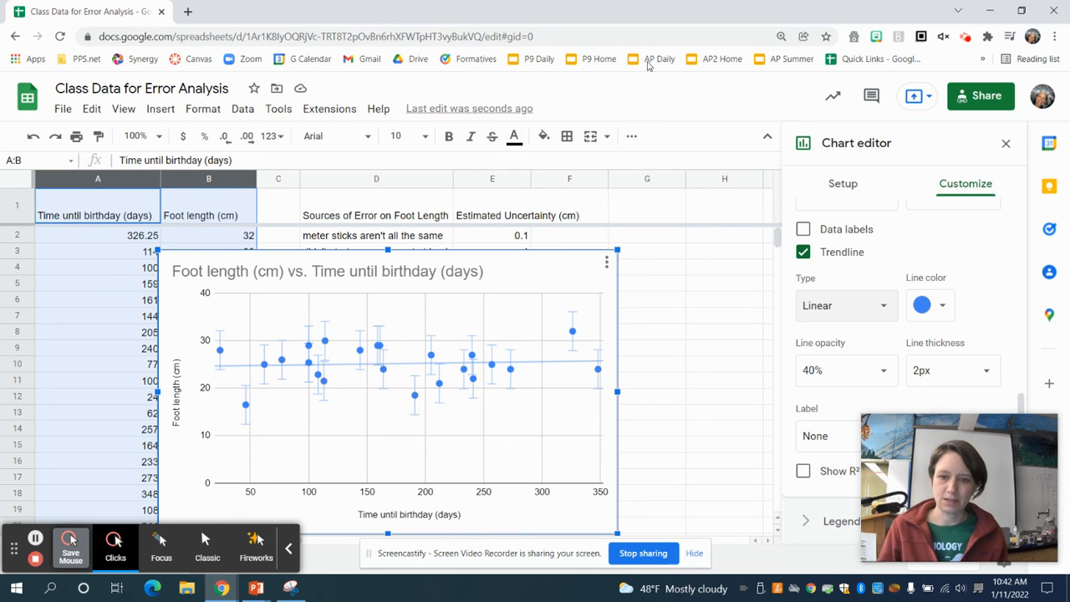
- Try a constant error bar value of 0.1 for comparison and restore the value to 4.1
{"action": "scroll", "coordinate": [1002, 266], "scroll_direction": "up", "scroll_amount": 3}
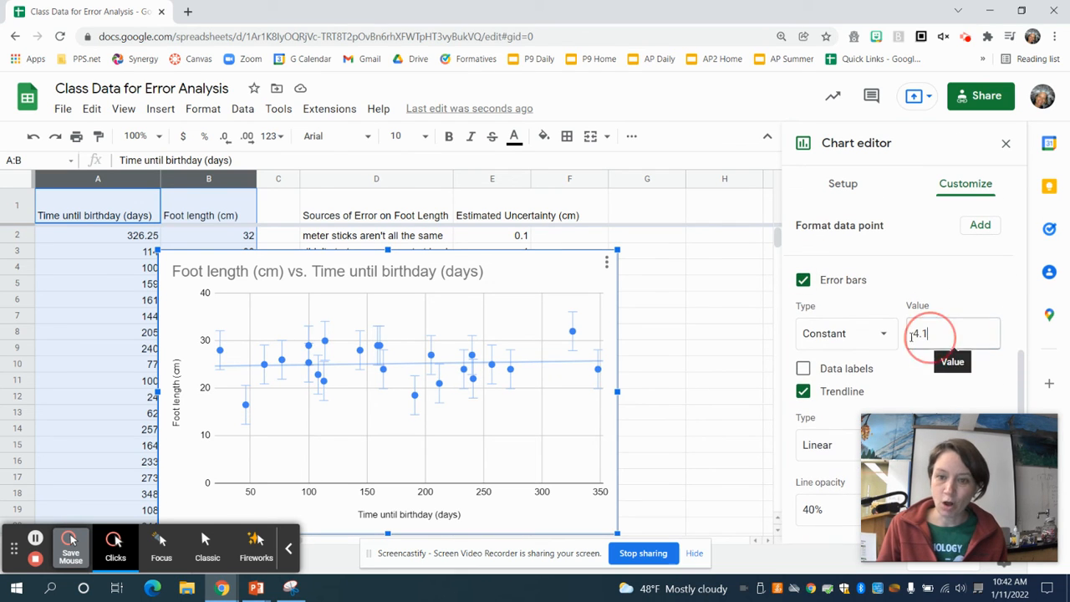
{"action": "left_click", "coordinate": [926, 333]}
{"action": "key", "text": "BackSpace"}
{"action": "type", "text": "0.1"}
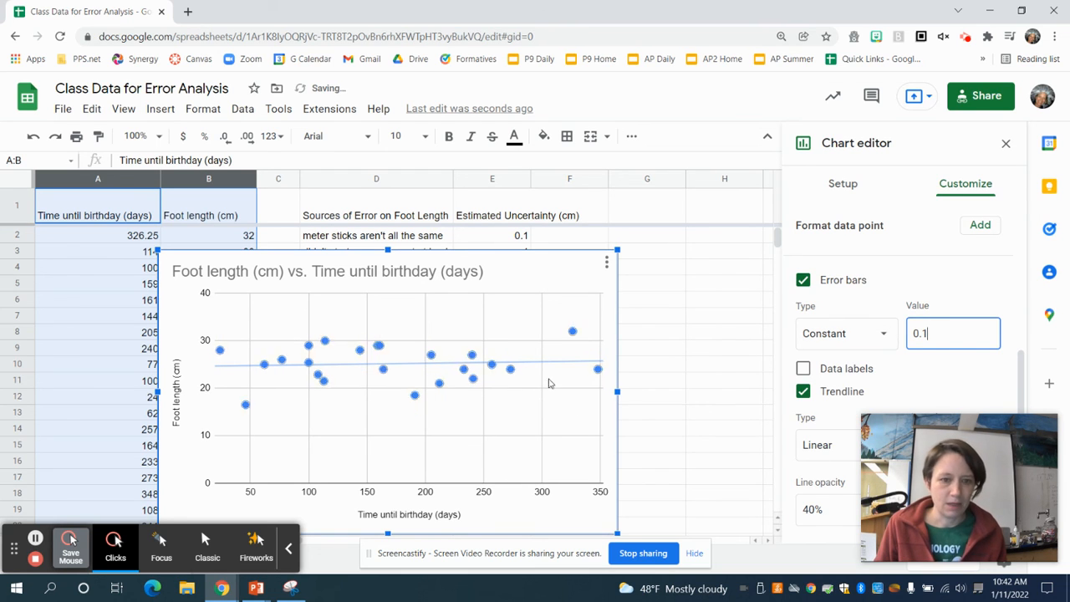
{"action": "left_click_drag", "start_coordinate": [943, 342], "coordinate": [858, 346]}
{"action": "type", "text": "4.1"}
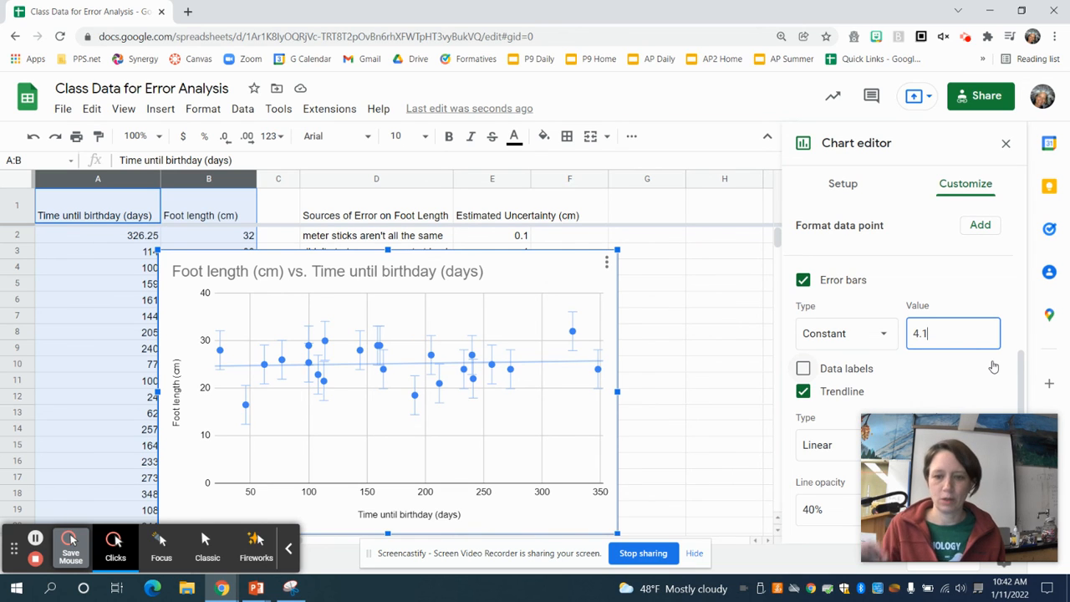
- Label the trendline with its equation using the Use Equation option
{"action": "scroll", "coordinate": [992, 368], "scroll_direction": "down", "scroll_amount": 3}
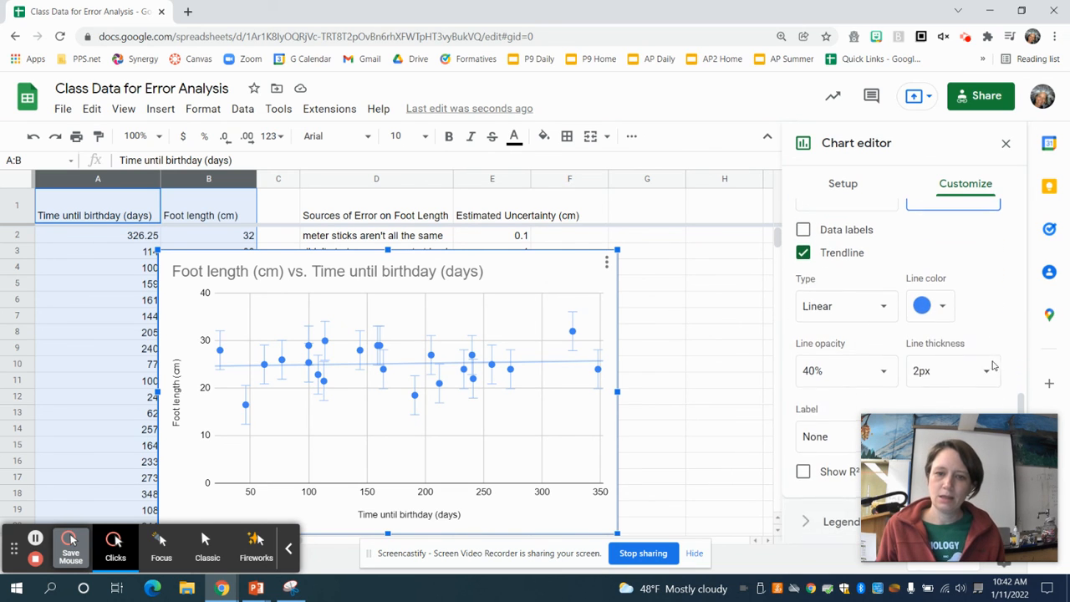
{"action": "scroll", "coordinate": [870, 334], "scroll_direction": "down", "scroll_amount": 1}
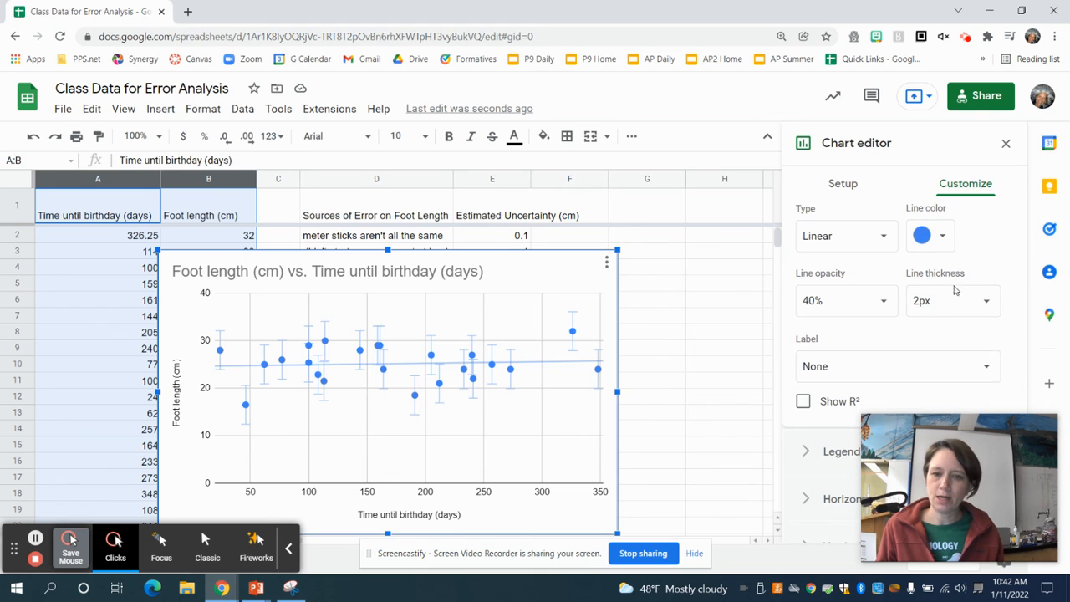
{"action": "scroll", "coordinate": [830, 375], "scroll_direction": "down", "scroll_amount": 1}
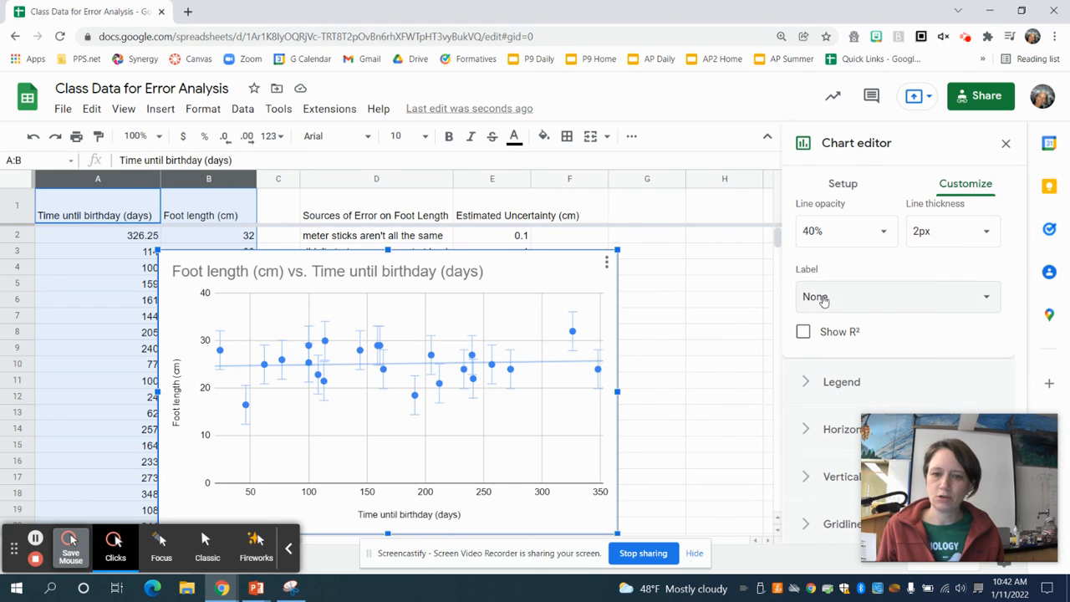
{"action": "left_click", "coordinate": [987, 302]}
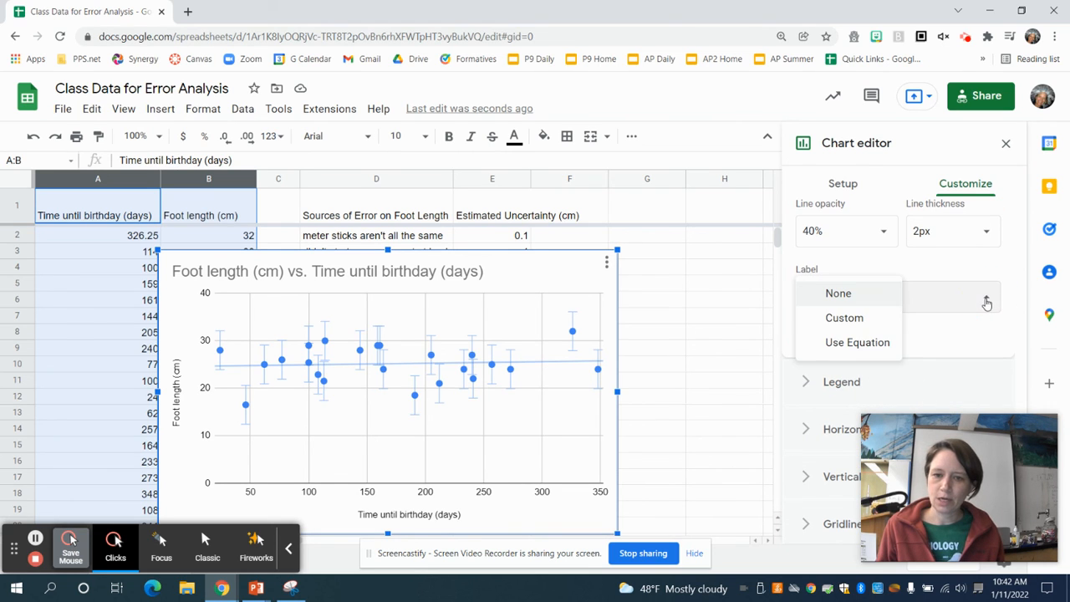
{"action": "left_click", "coordinate": [886, 350]}
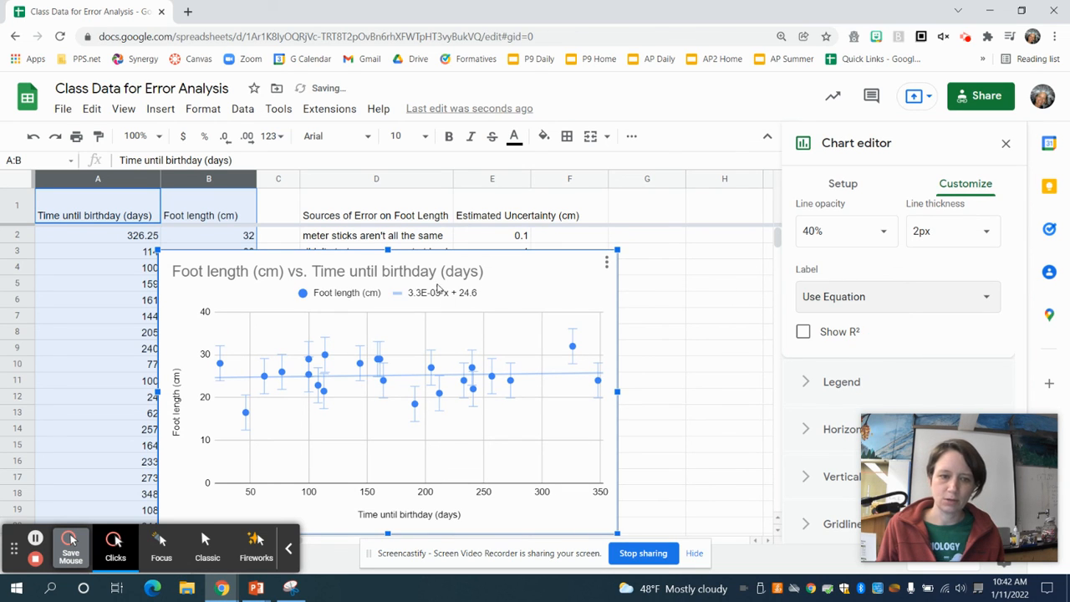